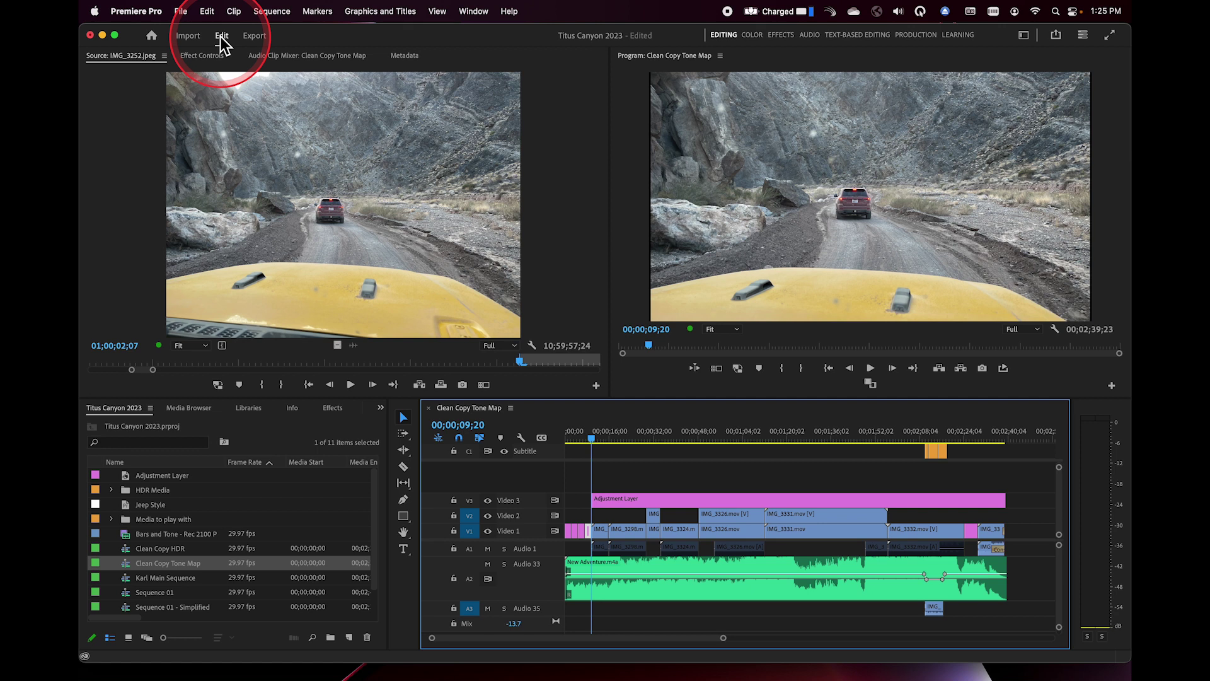
Step: Tour the Import, Edit and Export modes, ending back in Edit mode
{"action": "left_click", "coordinate": [188, 39]}
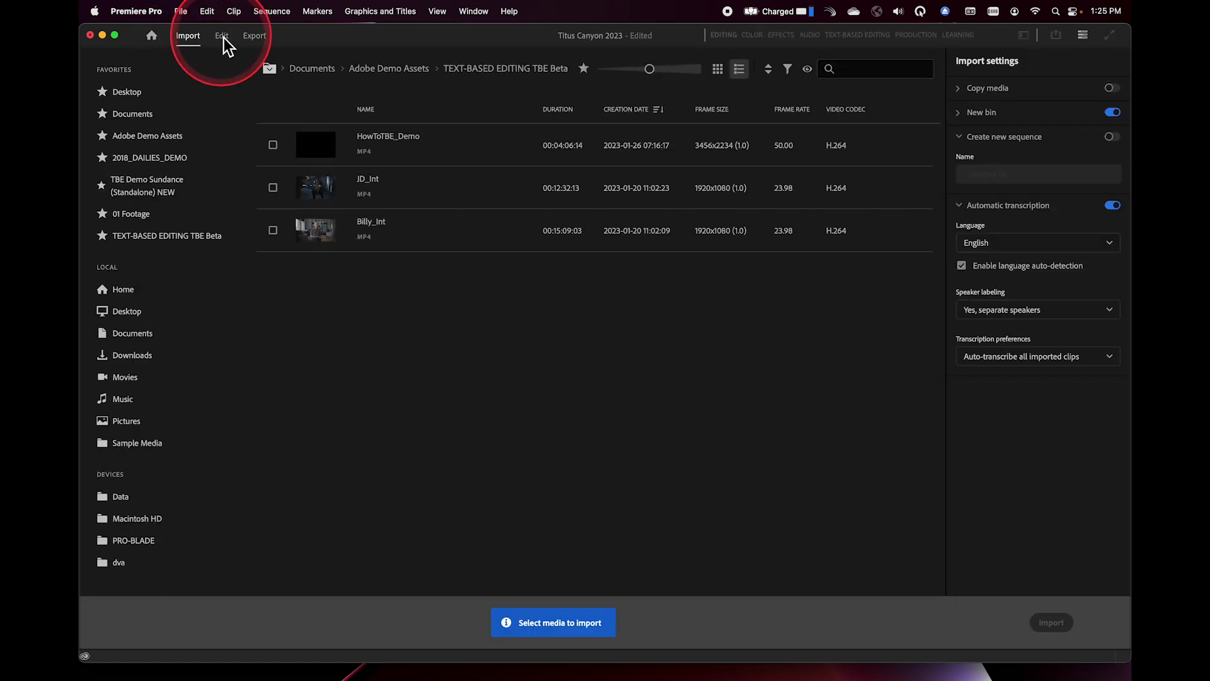
{"action": "left_click", "coordinate": [222, 38]}
{"action": "left_click", "coordinate": [263, 38]}
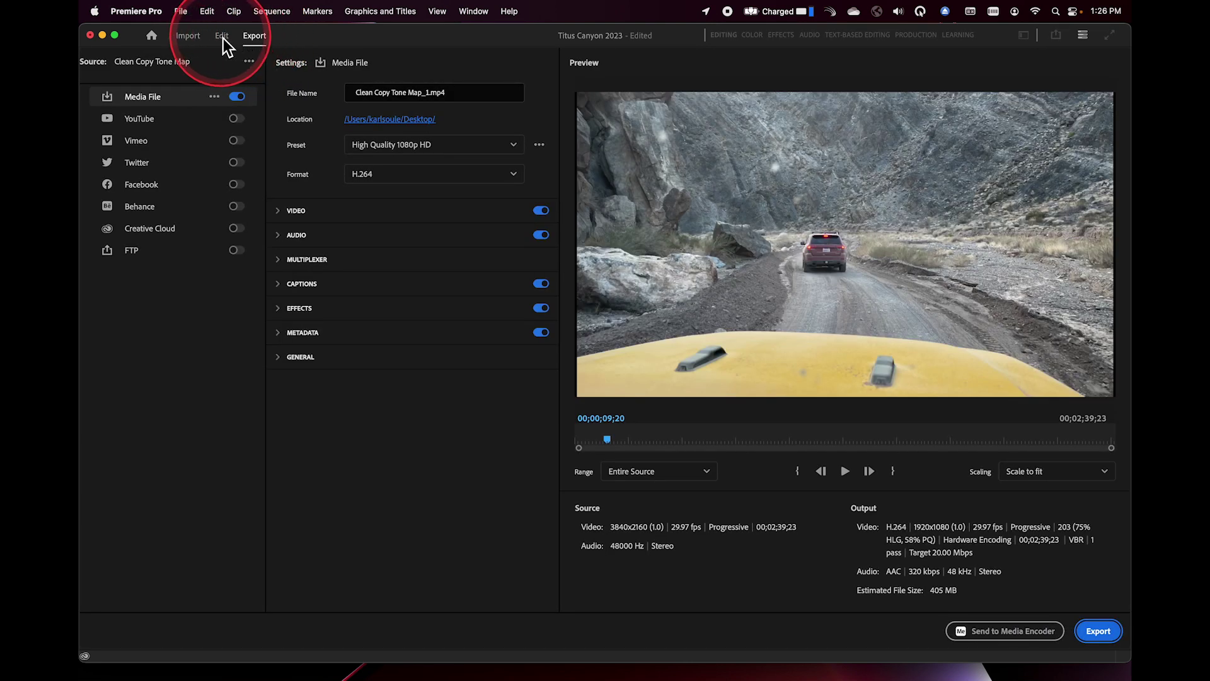
{"action": "left_click", "coordinate": [223, 38]}
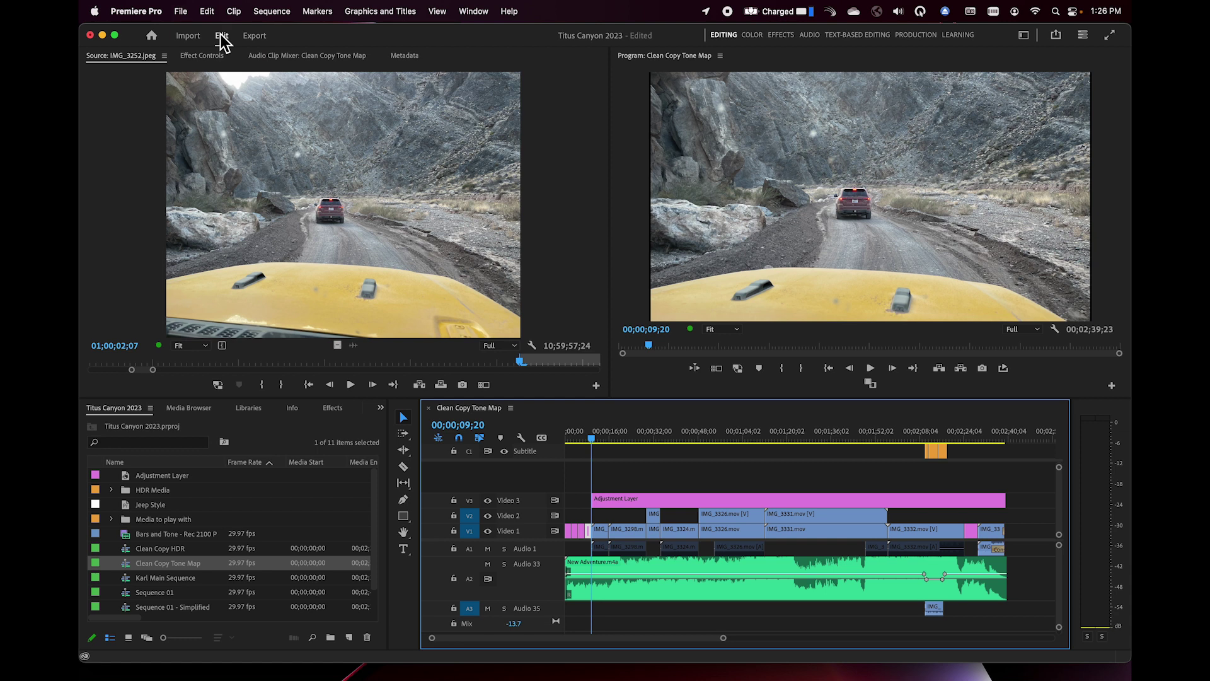
Step: Narrow the Source monitor and widen the Program monitor, then focus each monitor and the timeline
{"action": "left_click", "coordinate": [245, 297]}
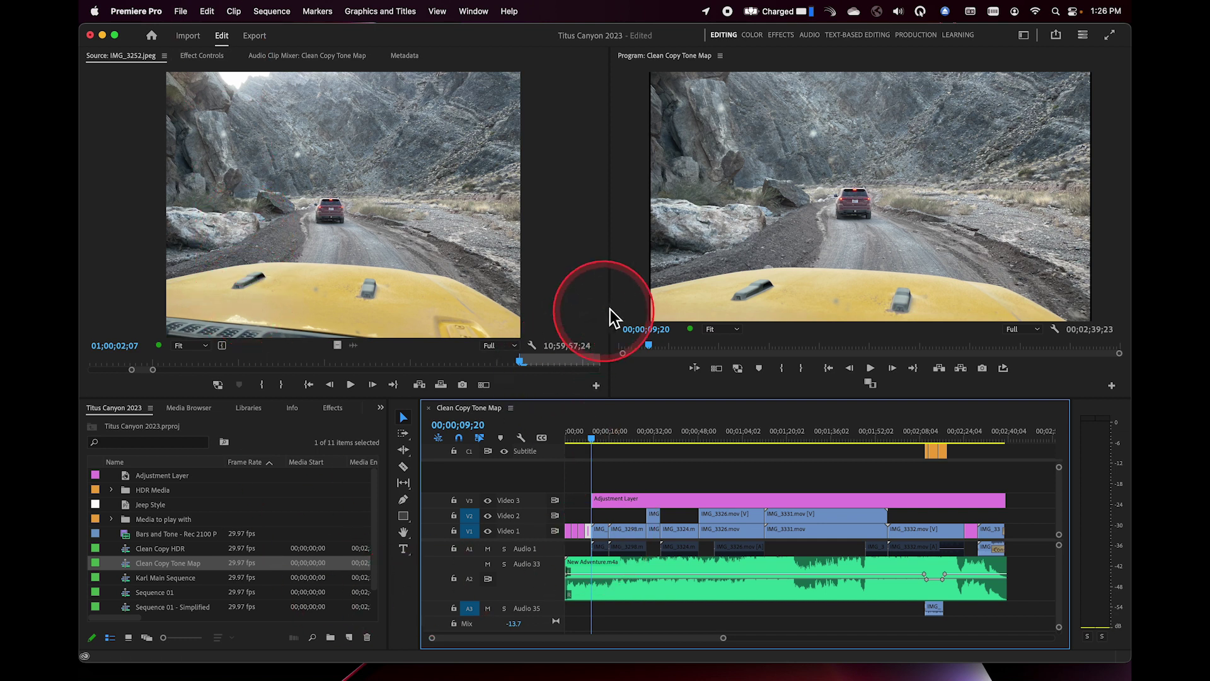
{"action": "left_click_drag", "start_coordinate": [615, 251], "coordinate": [598, 204]}
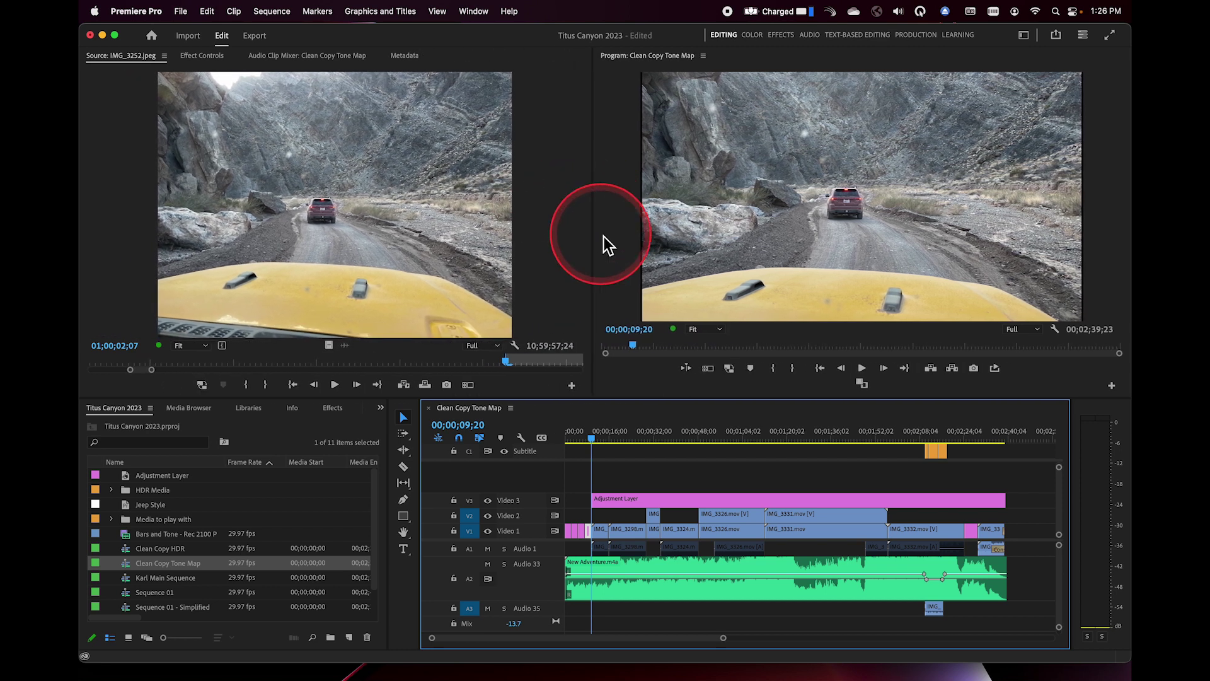
{"action": "left_click", "coordinate": [556, 227]}
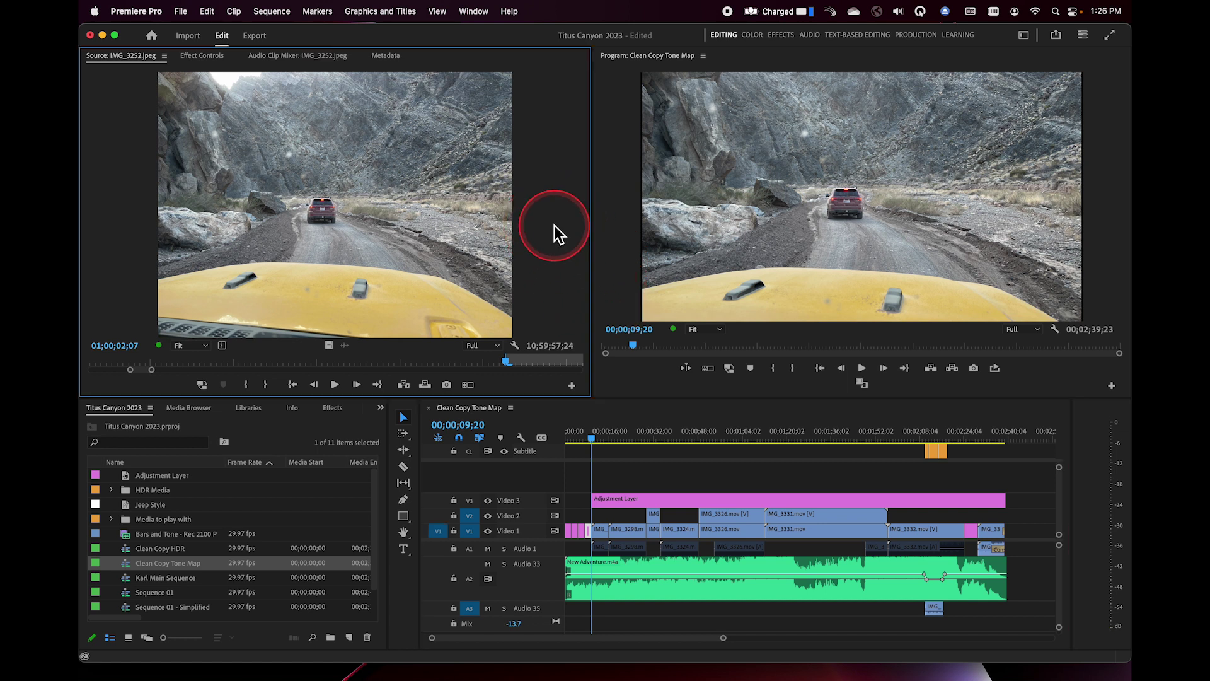
{"action": "left_click", "coordinate": [626, 226]}
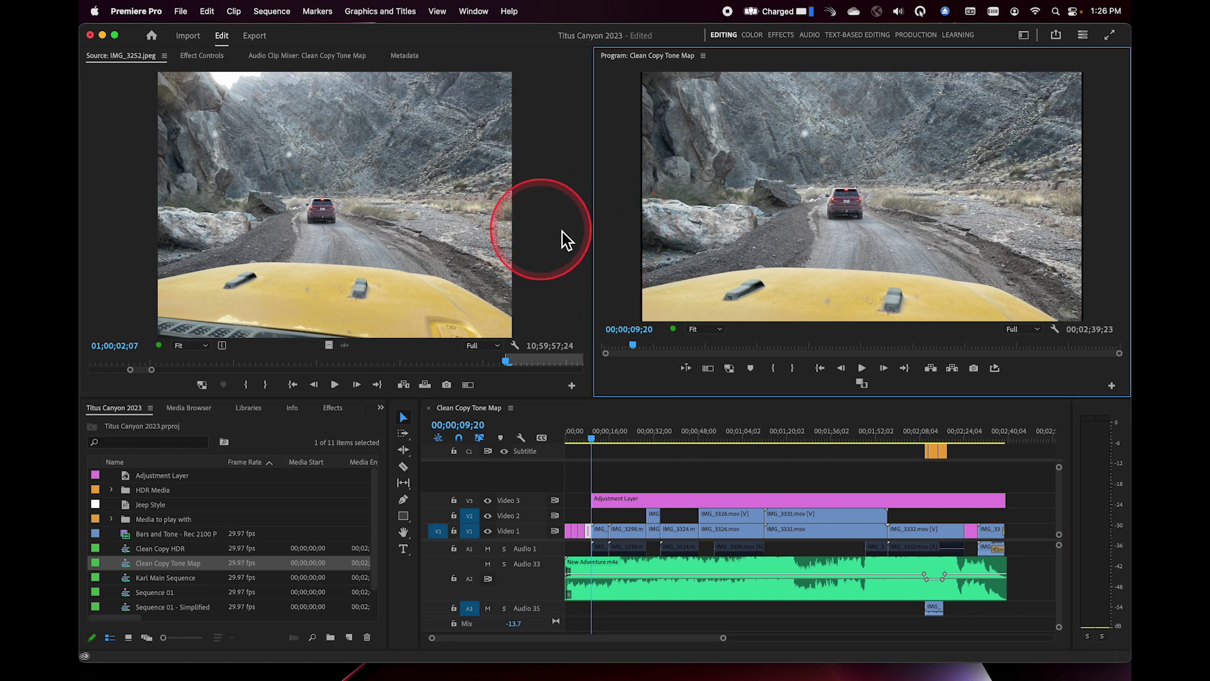
{"action": "left_click", "coordinate": [467, 409]}
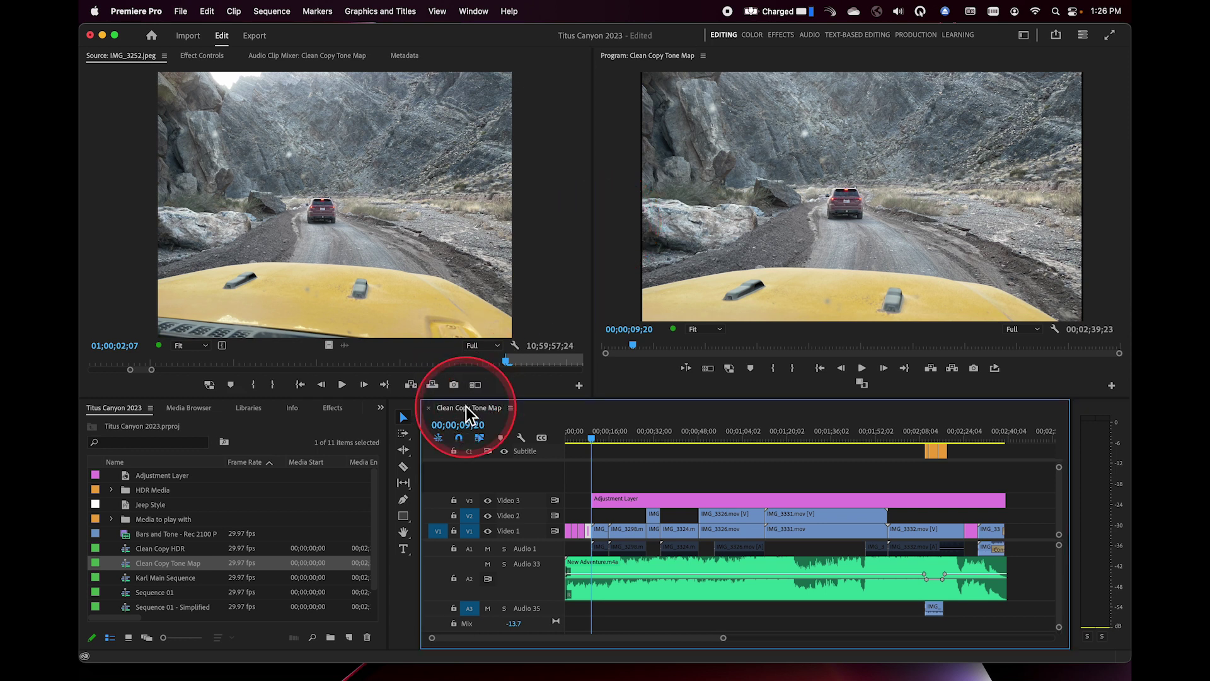
Step: Cycle the Project, Media Browser and Libraries tabs, ending on the Titus Canyon 2023 project
{"action": "left_click", "coordinate": [118, 410]}
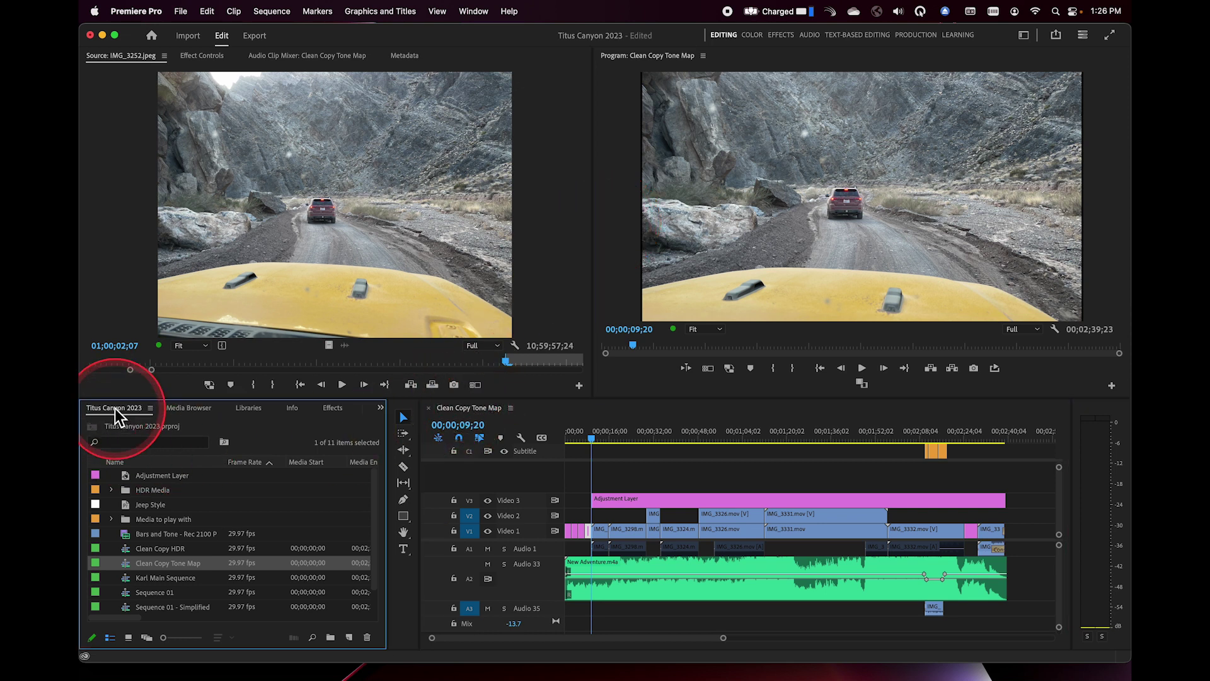
{"action": "left_click", "coordinate": [197, 410]}
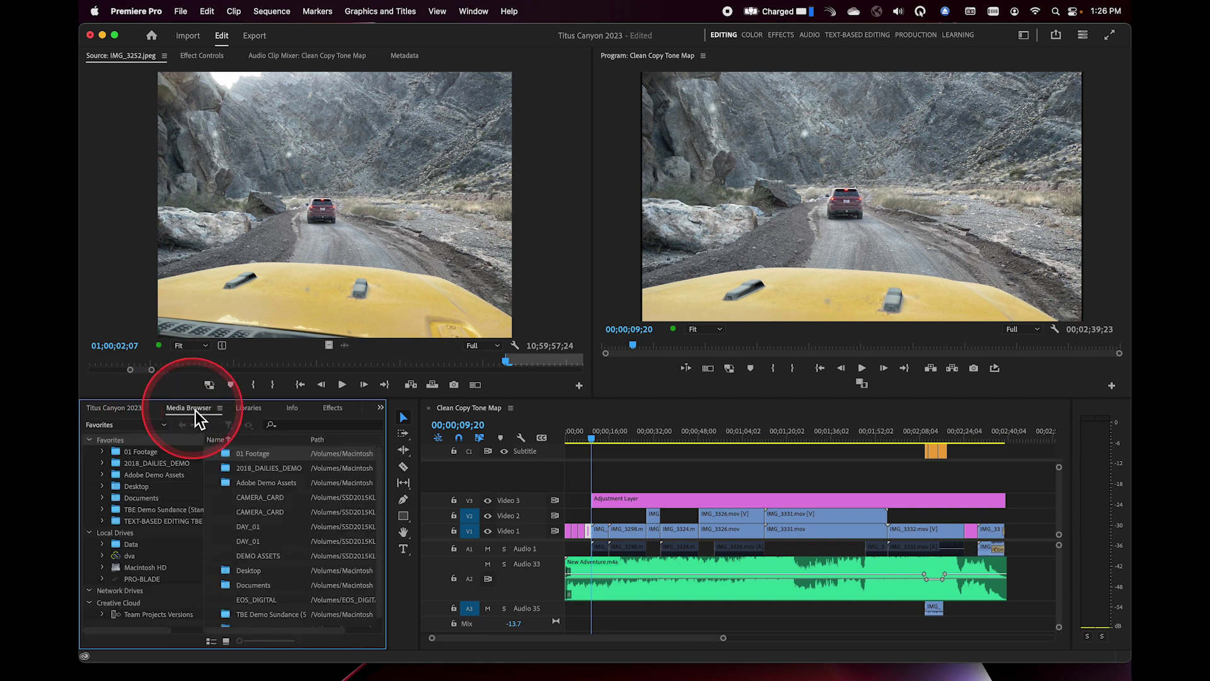
{"action": "left_click", "coordinate": [241, 409]}
{"action": "left_click", "coordinate": [133, 410]}
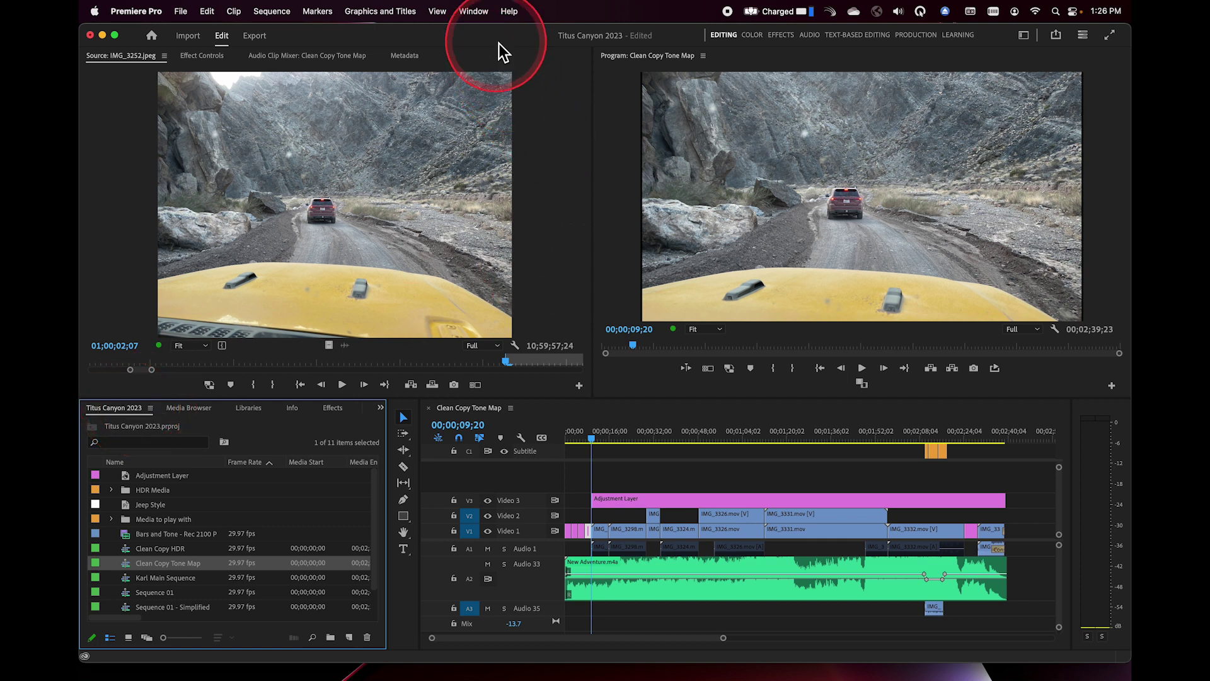
Step: Show the Markers panel from the Window menu, then bring the Media Browser forward
{"action": "left_click", "coordinate": [480, 16]}
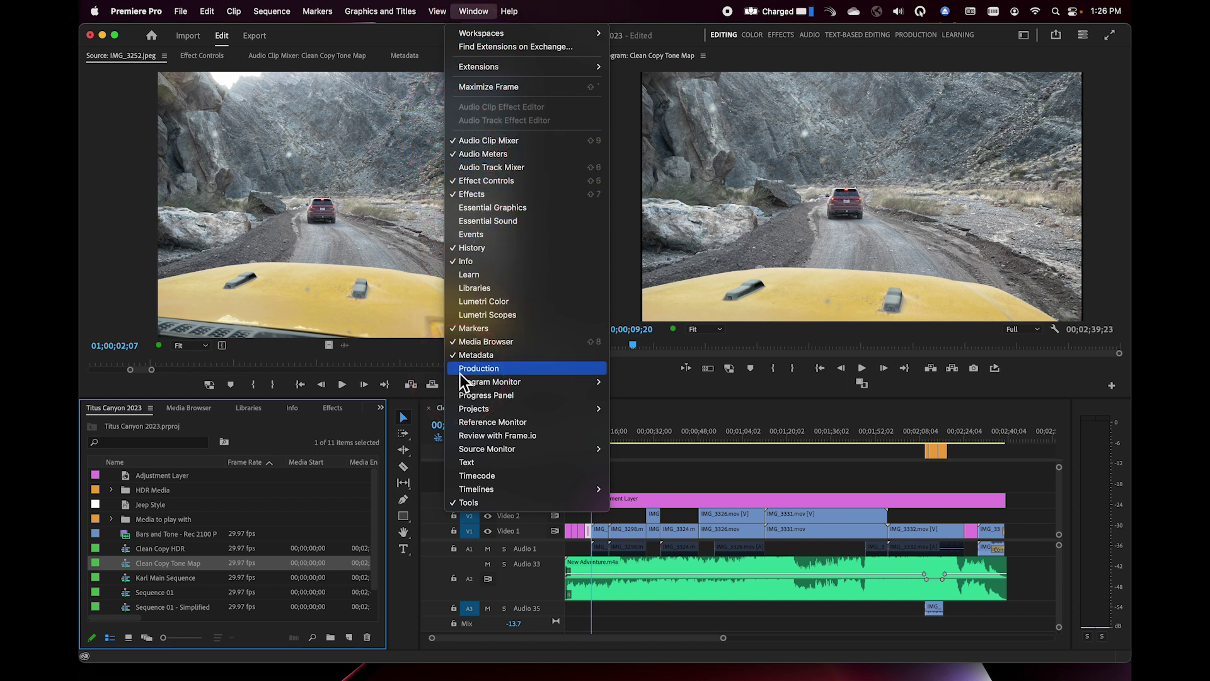
{"action": "left_click", "coordinate": [478, 327]}
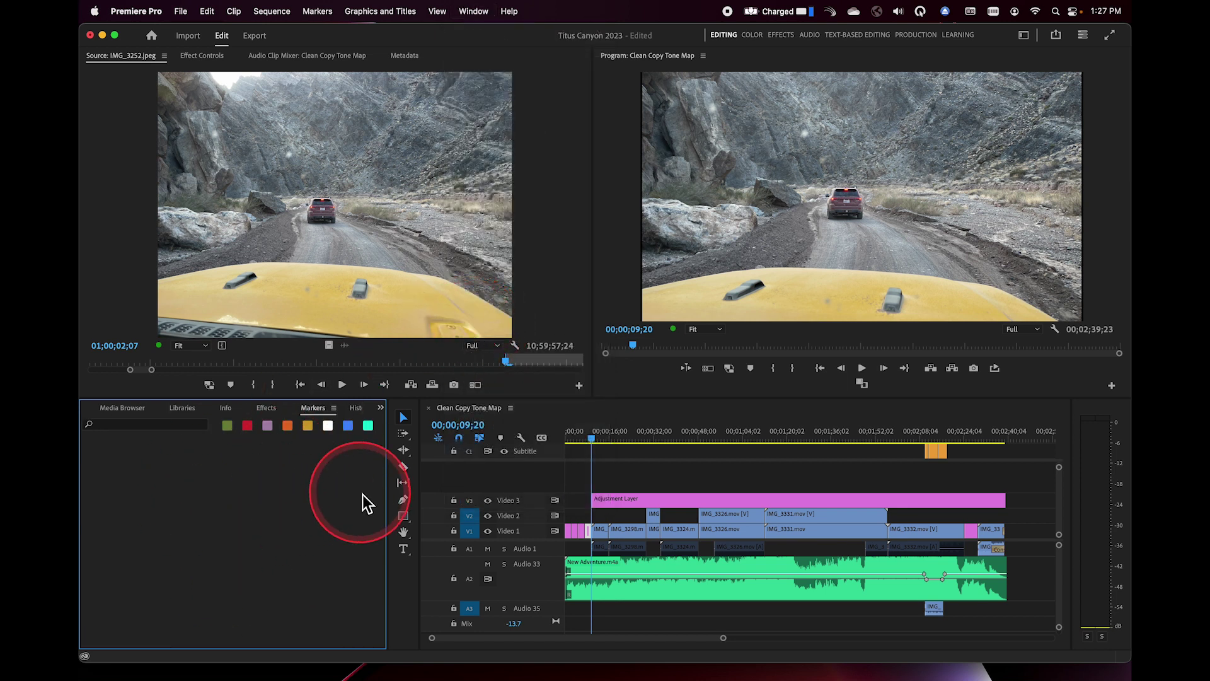
{"action": "left_click", "coordinate": [130, 418]}
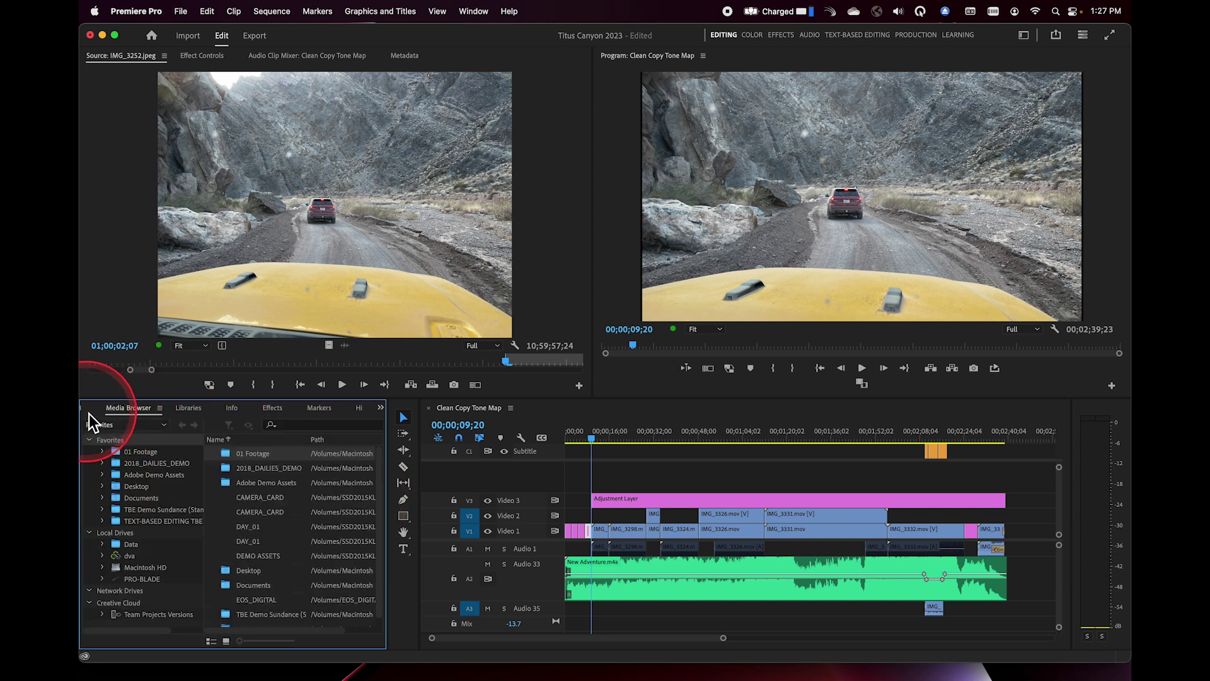
Step: Pick Titus Canyon 2023 from the panel group's overflow list to bring the project forward
{"action": "left_click", "coordinate": [380, 409]}
{"action": "left_click", "coordinate": [396, 423]}
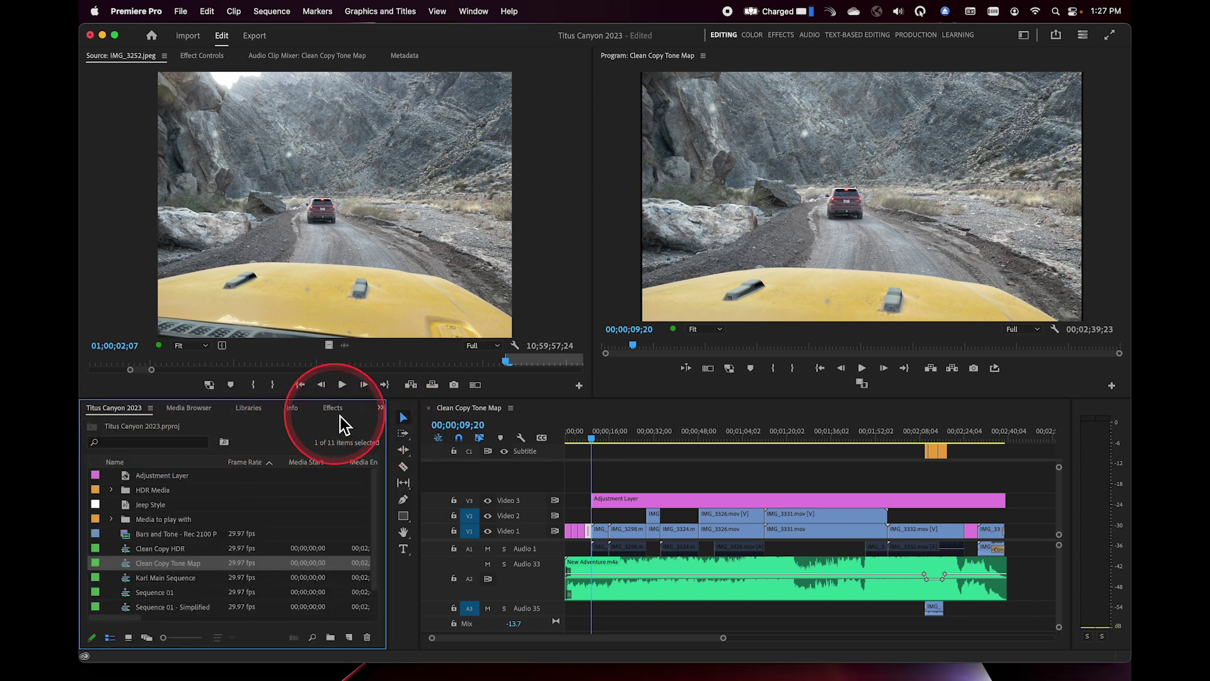
{"action": "left_click", "coordinate": [380, 409]}
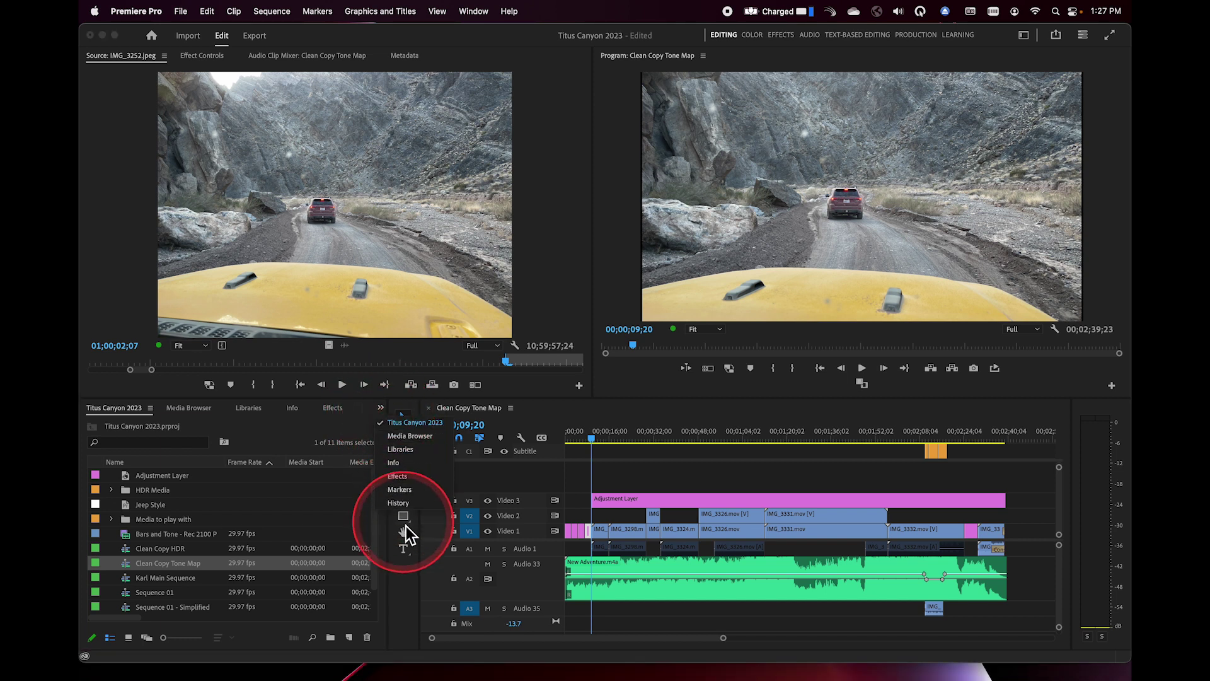
{"action": "left_click", "coordinate": [382, 409]}
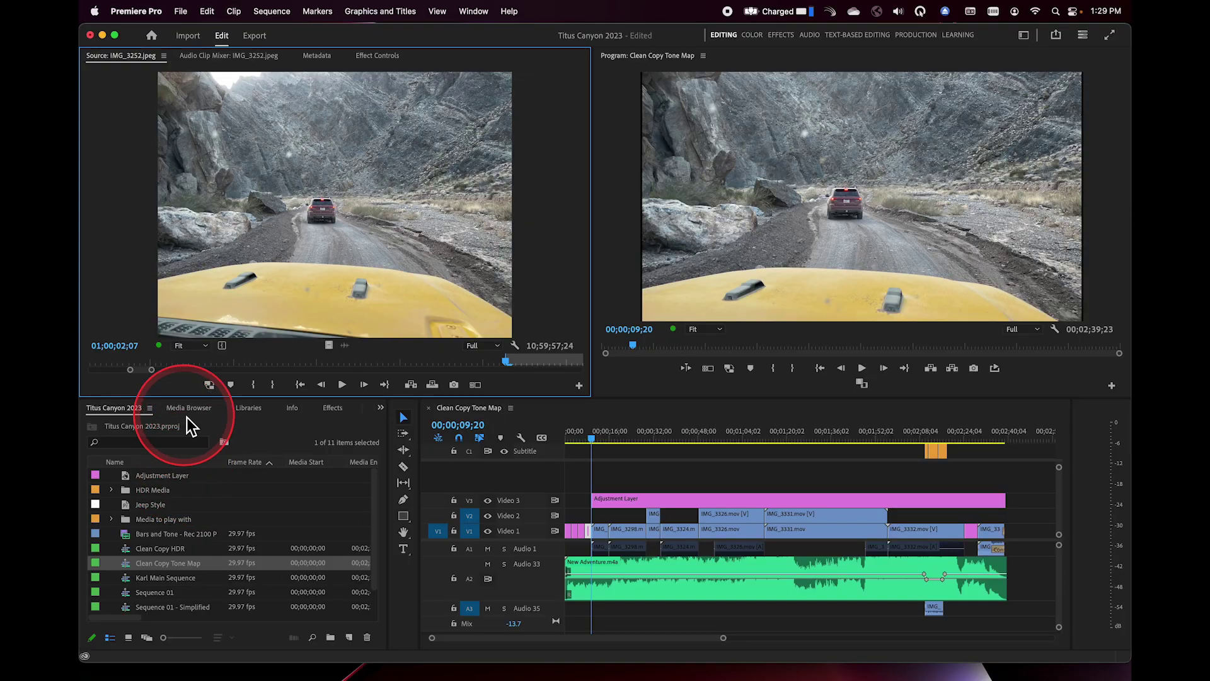
Step: Drag the Media Browser tab over the Source monitor's drop zones, then back beside the project
{"action": "left_click", "coordinate": [187, 408]}
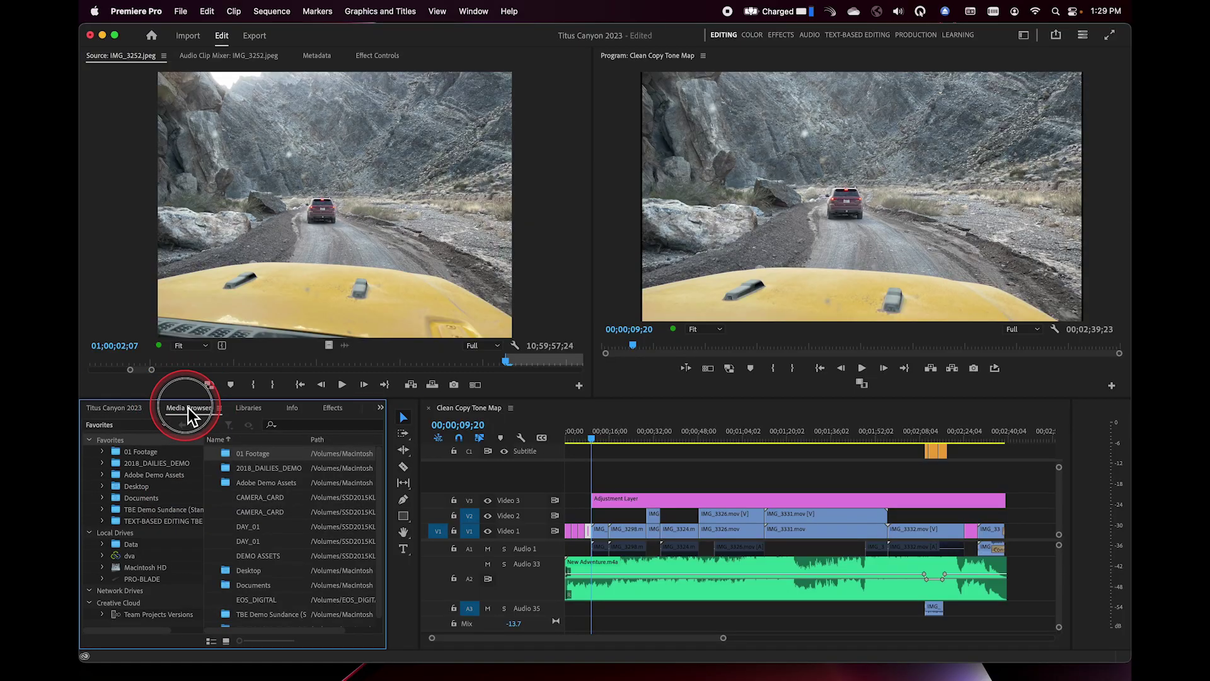
{"action": "left_click_drag", "start_coordinate": [188, 408], "coordinate": [232, 348]}
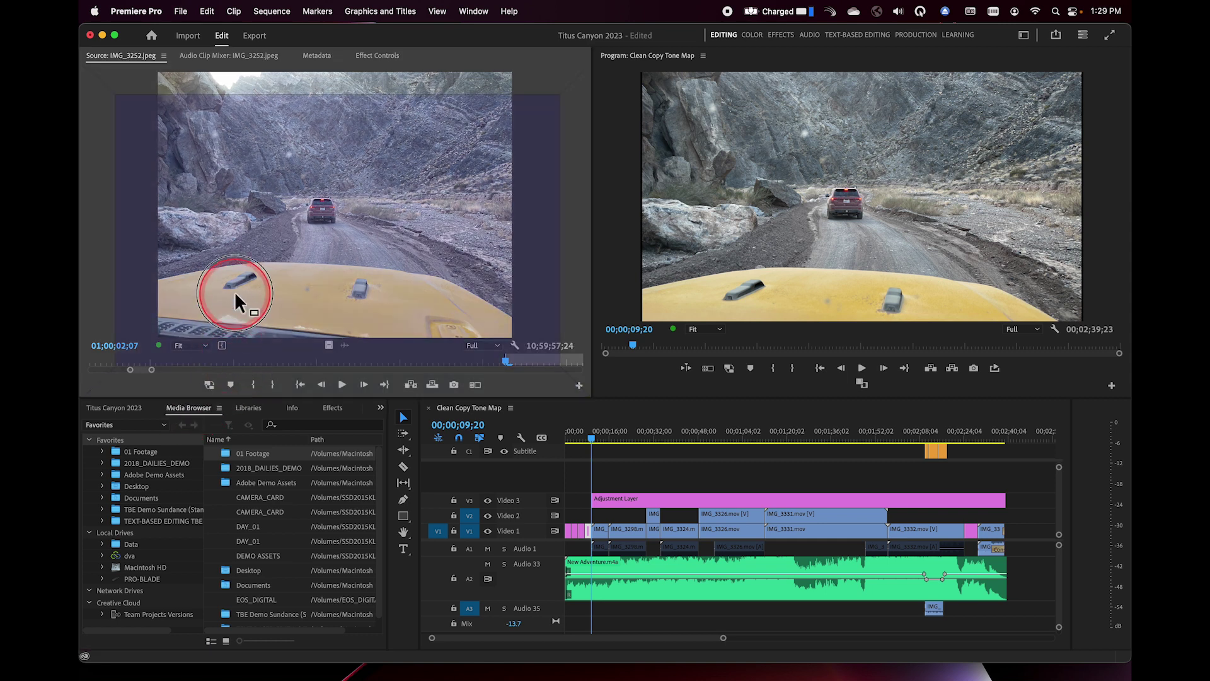
{"action": "left_click_drag", "start_coordinate": [222, 294], "coordinate": [273, 274]}
{"action": "left_click_drag", "start_coordinate": [127, 264], "coordinate": [326, 177]}
{"action": "left_click_drag", "start_coordinate": [398, 230], "coordinate": [249, 258]}
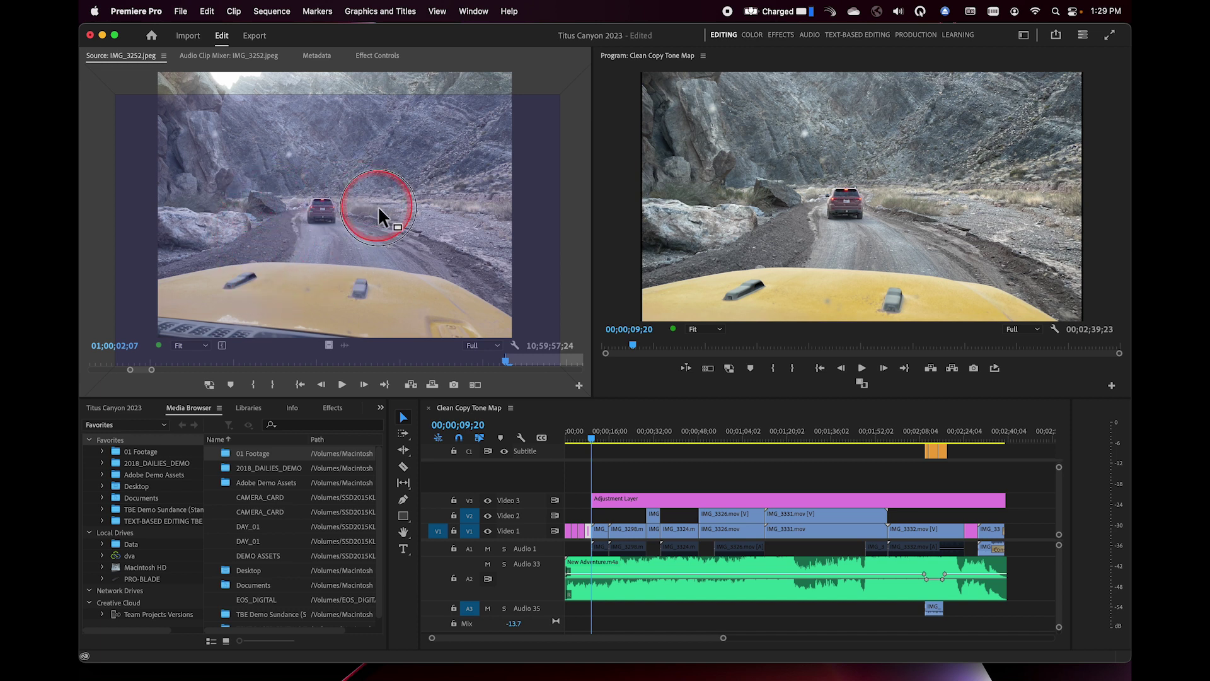
{"action": "left_click_drag", "start_coordinate": [407, 128], "coordinate": [295, 224]}
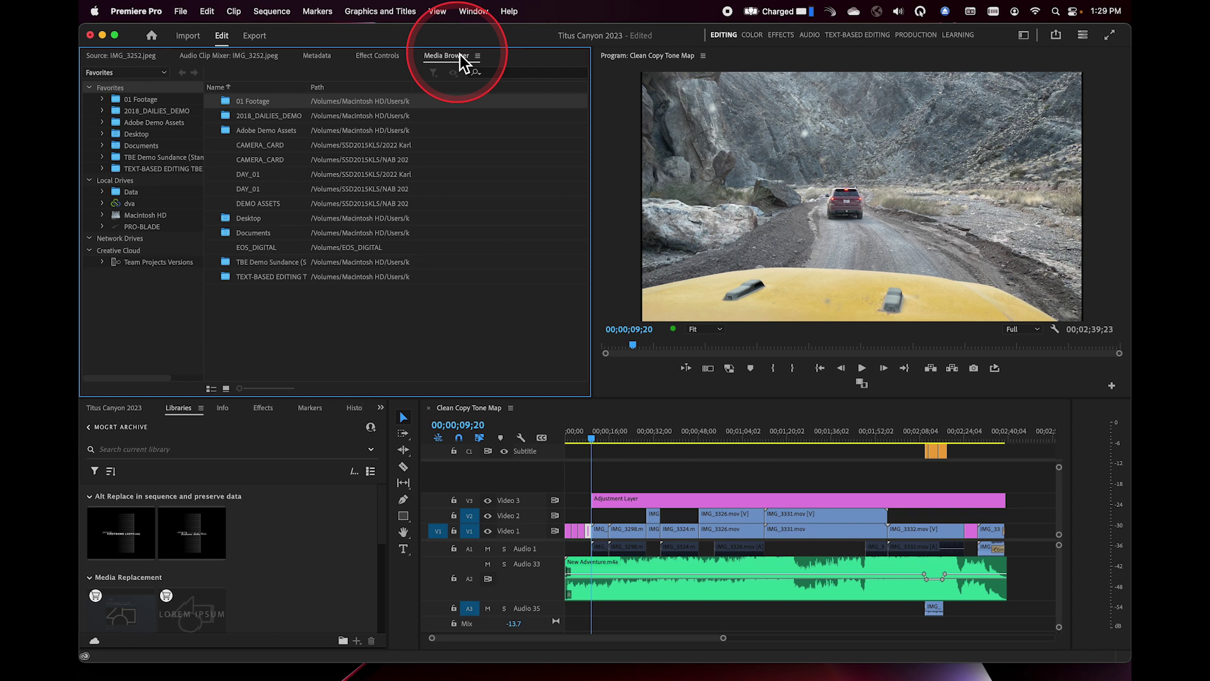
{"action": "left_click_drag", "start_coordinate": [459, 54], "coordinate": [193, 418]}
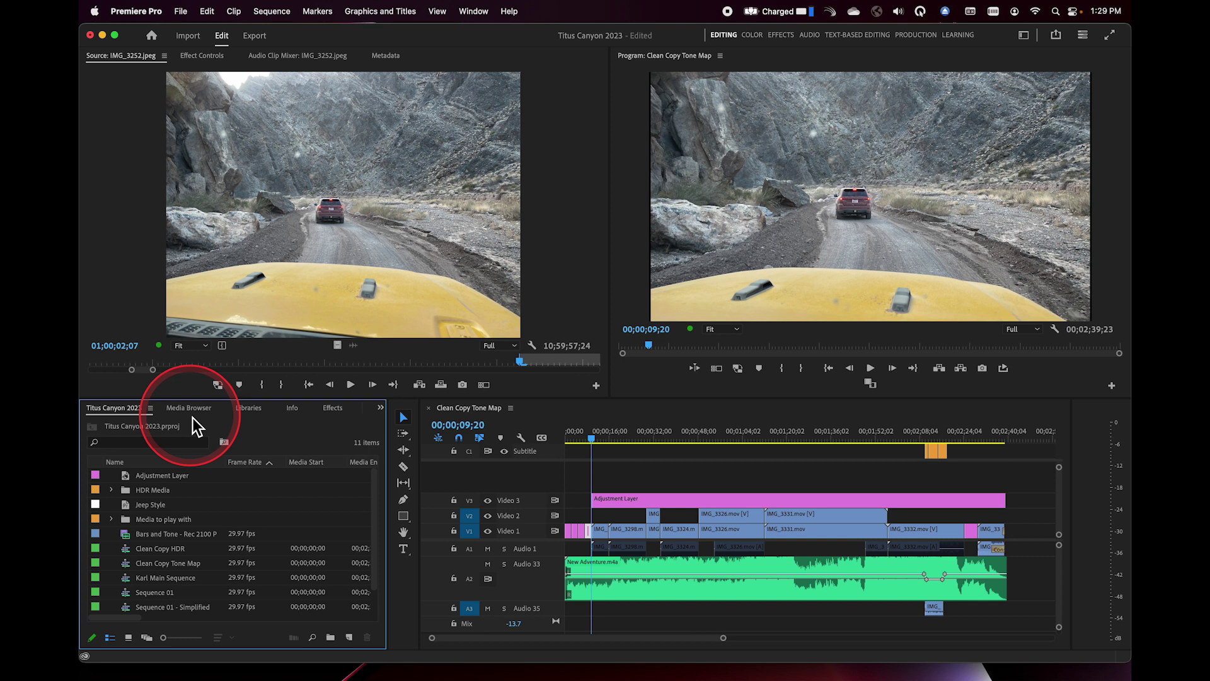
Step: Dock the Media Browser as its own panel on the Source monitor's left edge
{"action": "left_click_drag", "start_coordinate": [193, 418], "coordinate": [196, 410]}
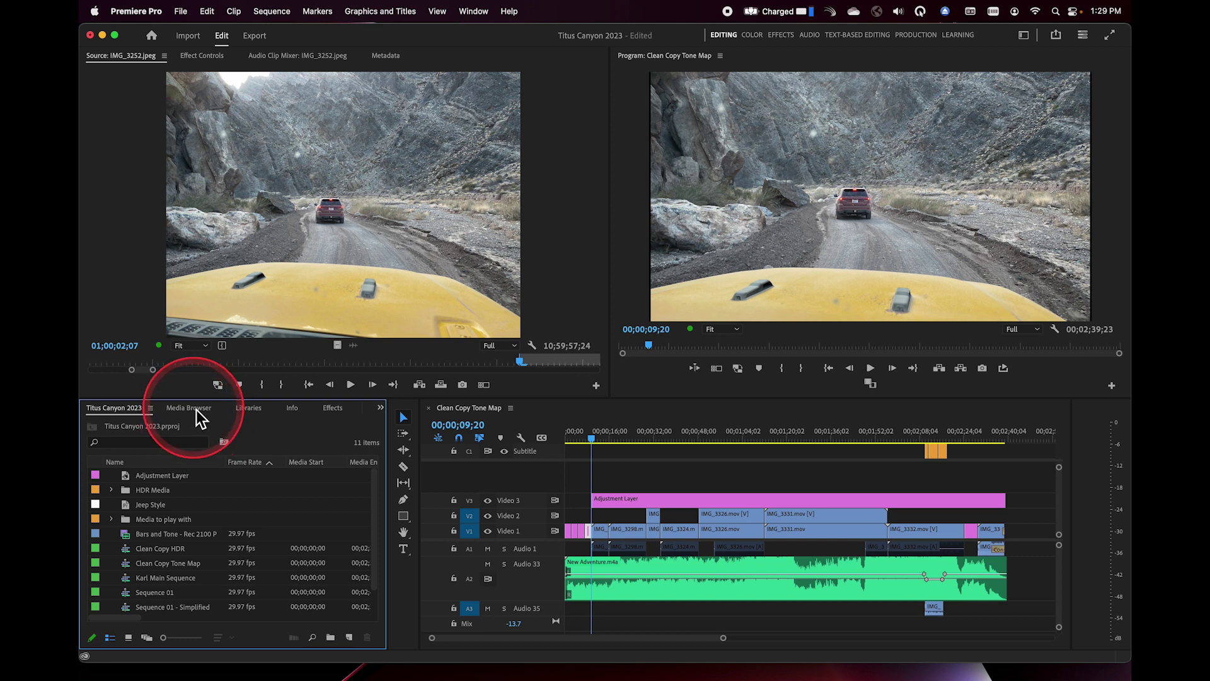
{"action": "left_click", "coordinate": [196, 410]}
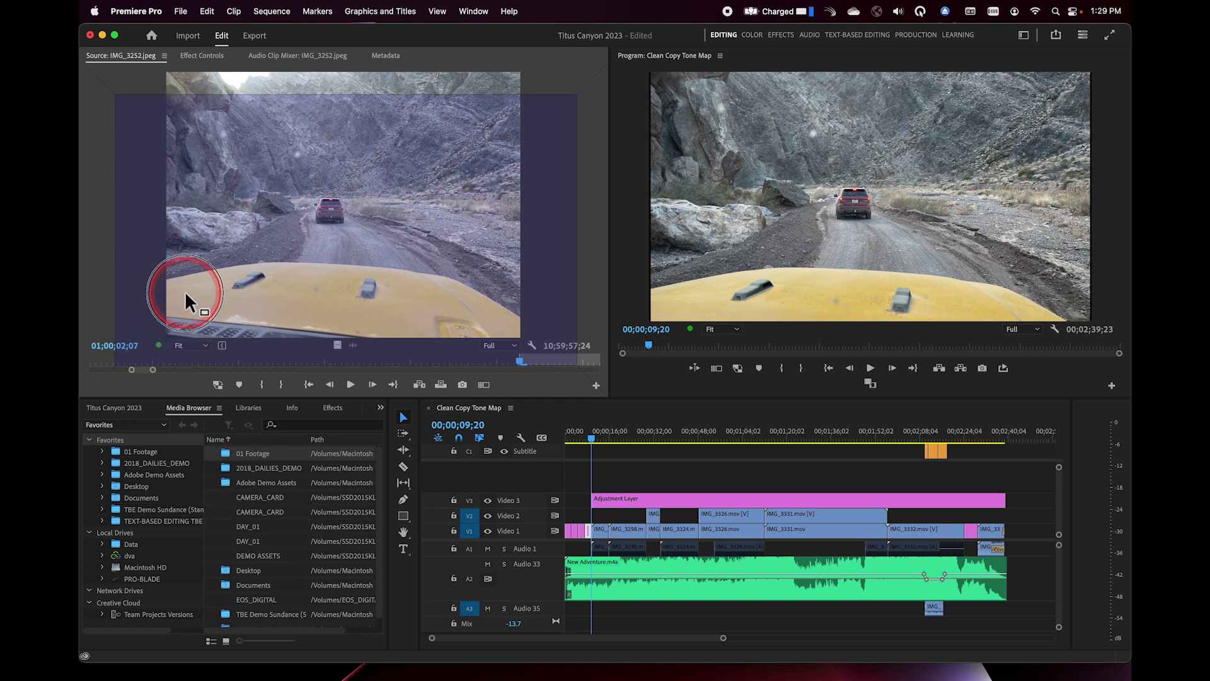
{"action": "left_click_drag", "start_coordinate": [184, 290], "coordinate": [96, 281]}
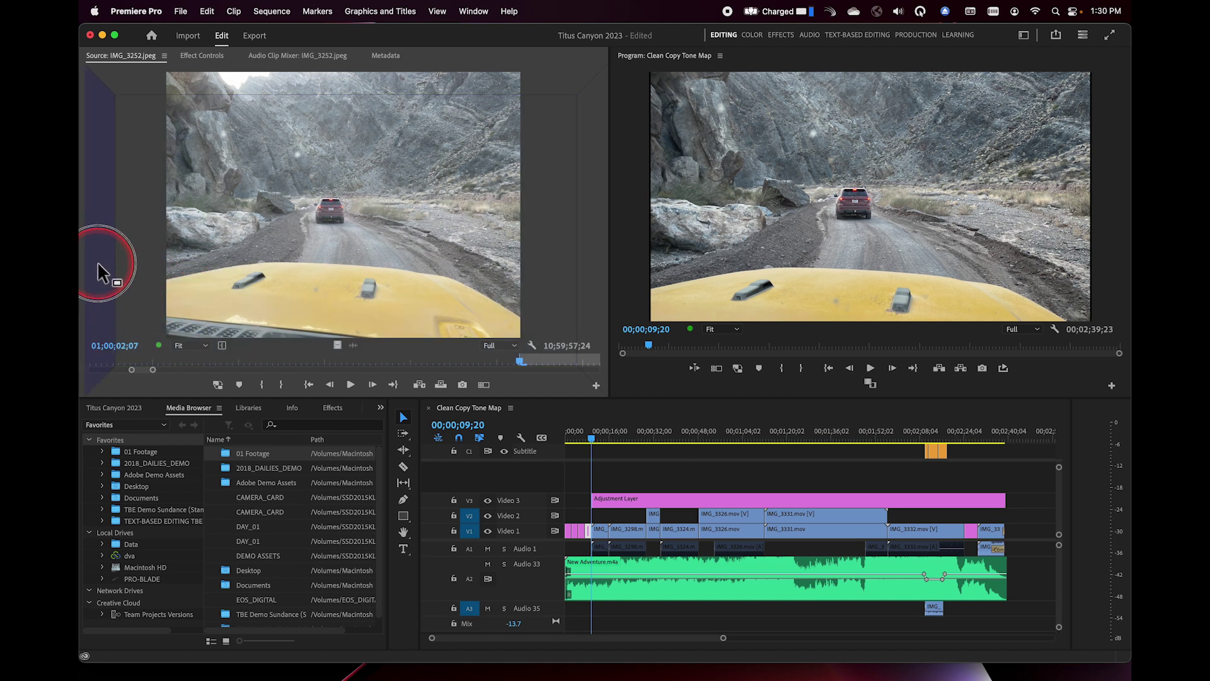
{"action": "left_click_drag", "start_coordinate": [97, 261], "coordinate": [97, 263]}
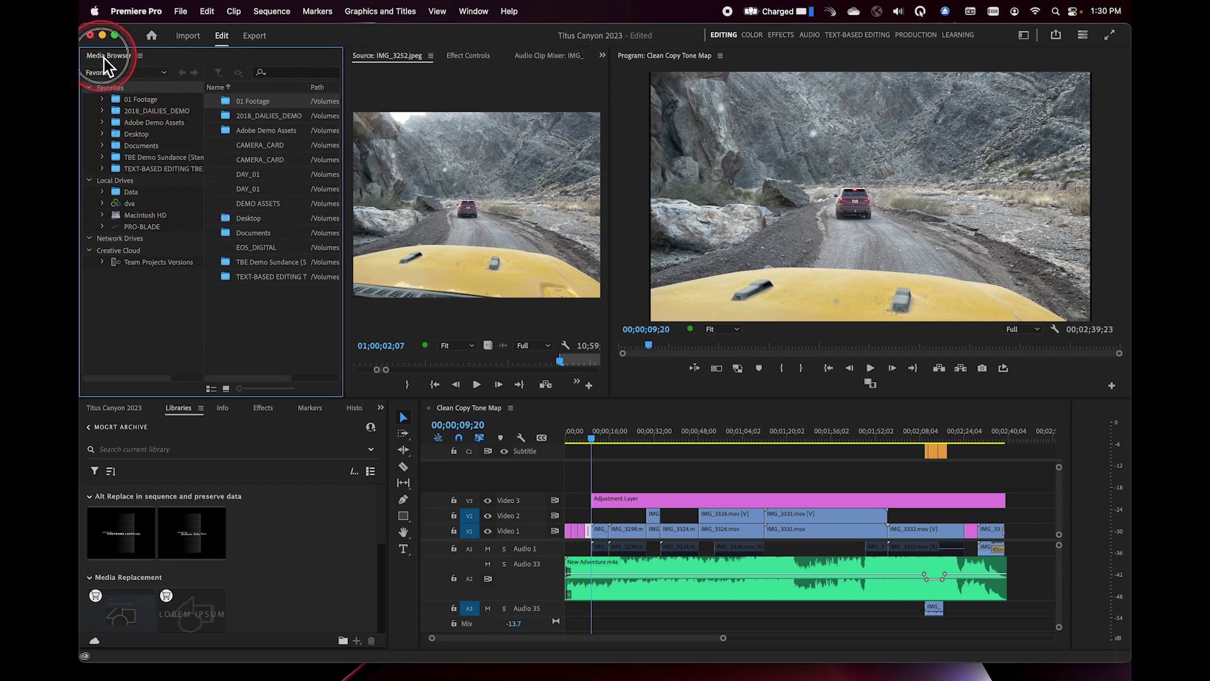
{"action": "left_click_drag", "start_coordinate": [107, 66], "coordinate": [151, 208]}
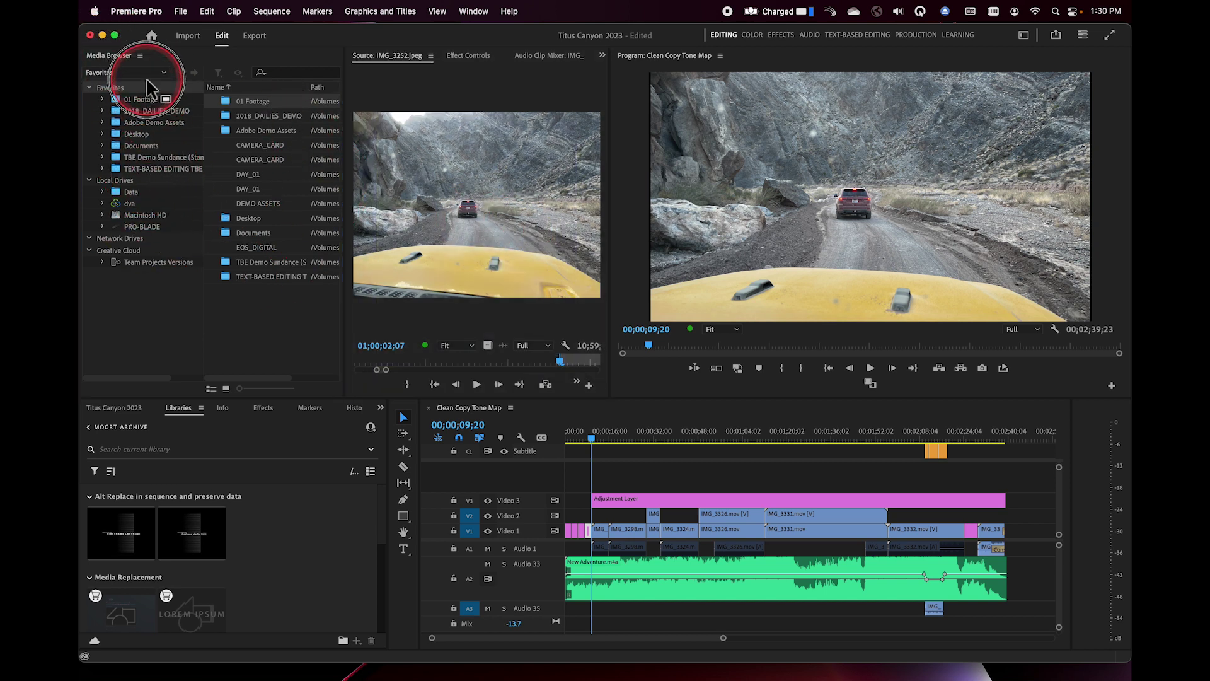
Step: Dock the Media Browser into the Source group, widen that group, and show the Source clip
{"action": "left_click_drag", "start_coordinate": [151, 85], "coordinate": [465, 214]}
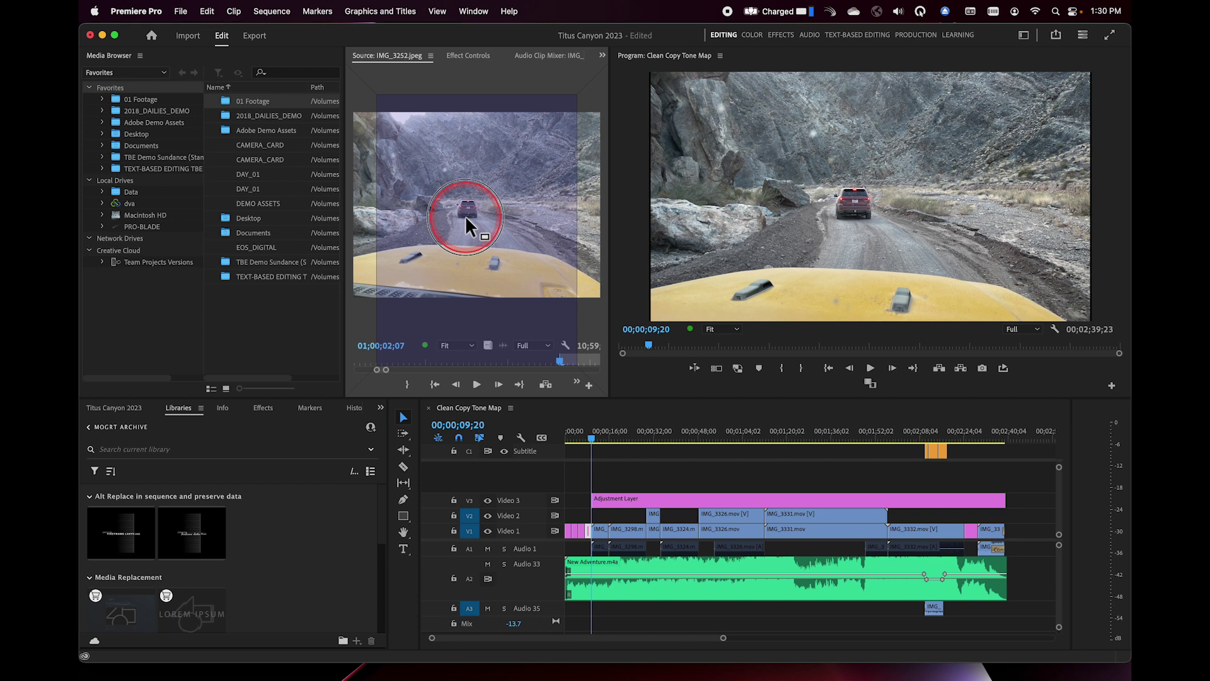
{"action": "left_click_drag", "start_coordinate": [465, 215], "coordinate": [467, 219]}
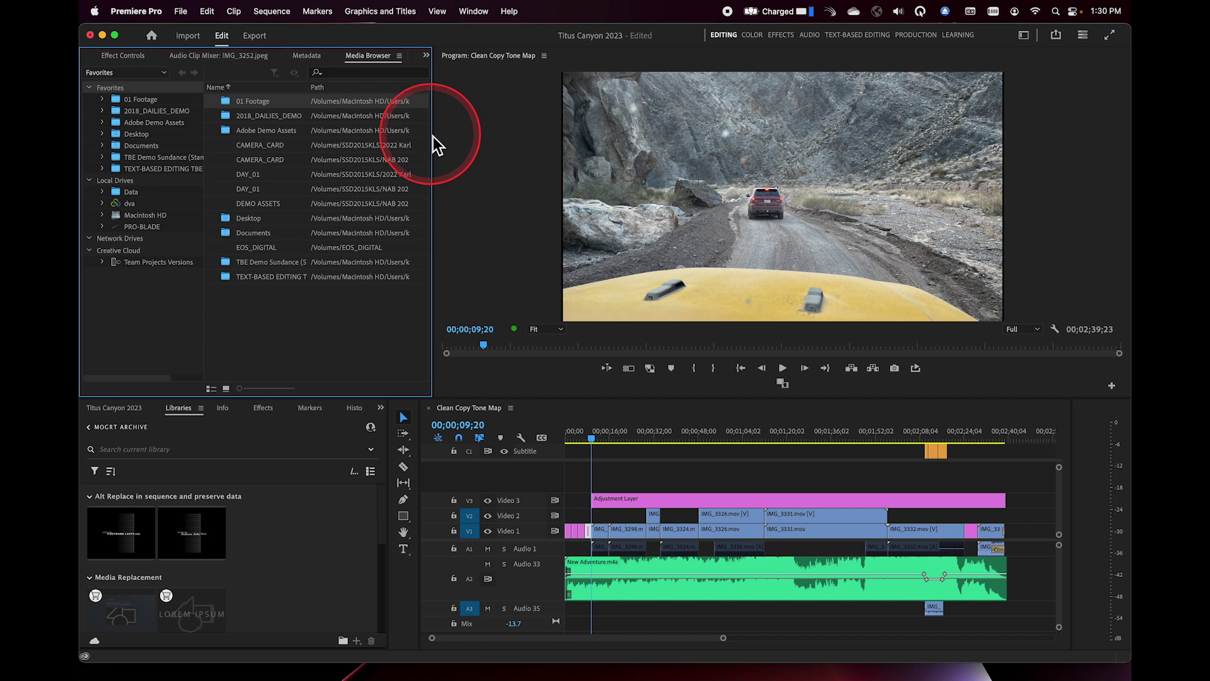
{"action": "left_click_drag", "start_coordinate": [435, 140], "coordinate": [546, 140]}
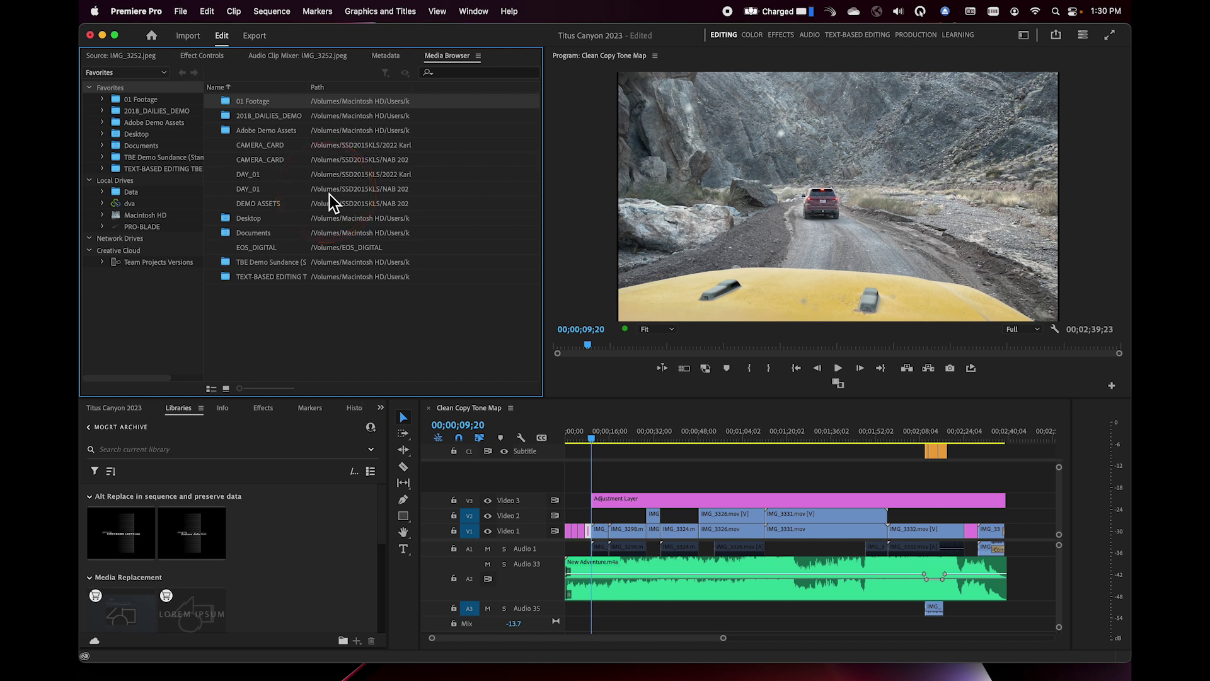
{"action": "left_click", "coordinate": [125, 56]}
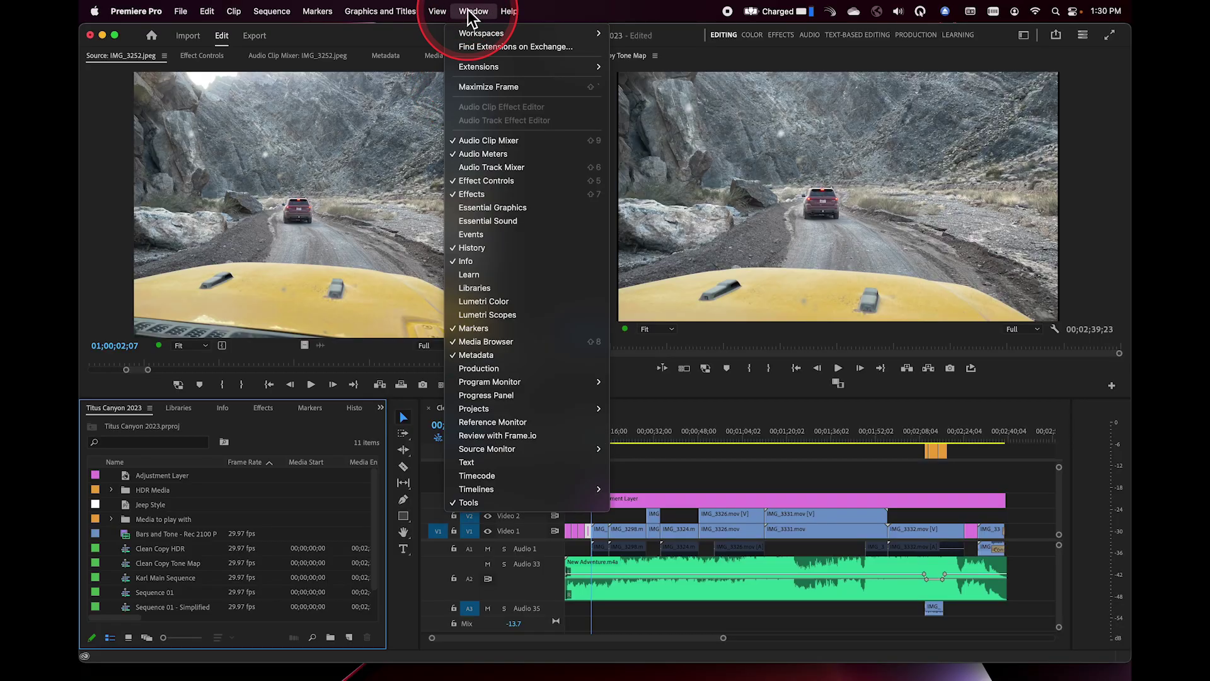
Step: Save the current panel layout as a new custom workspace named after the editor
{"action": "mouse_move", "coordinate": [485, 33]}
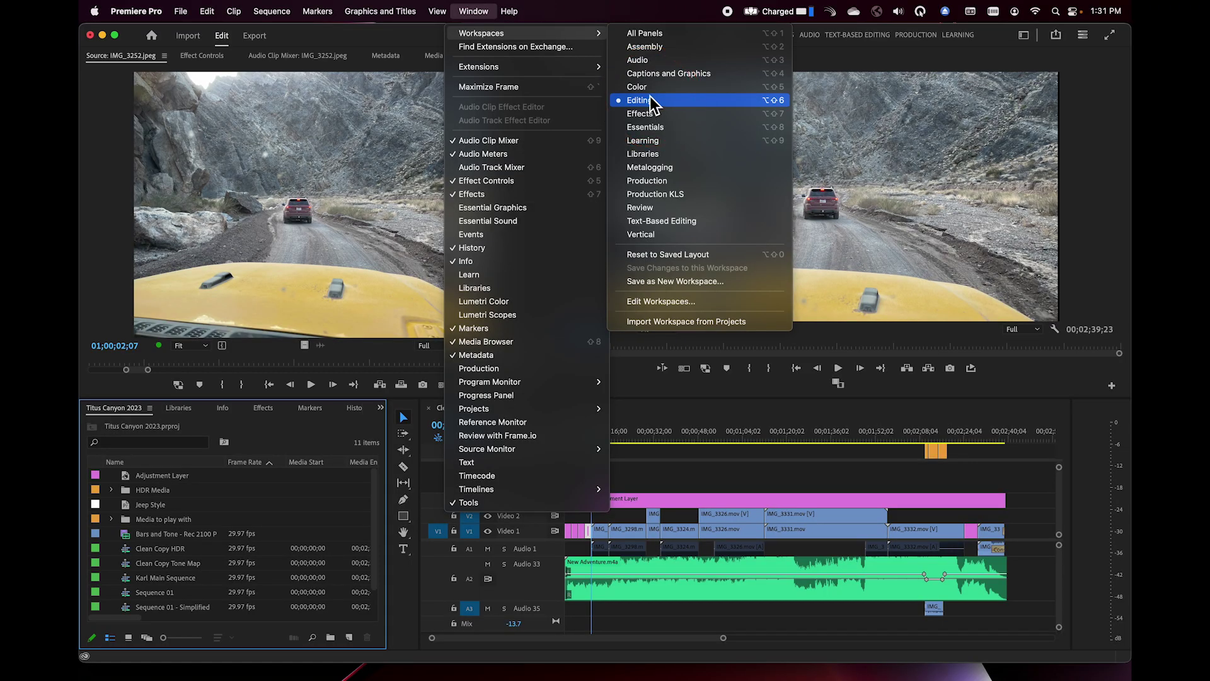
{"action": "left_click", "coordinate": [690, 286]}
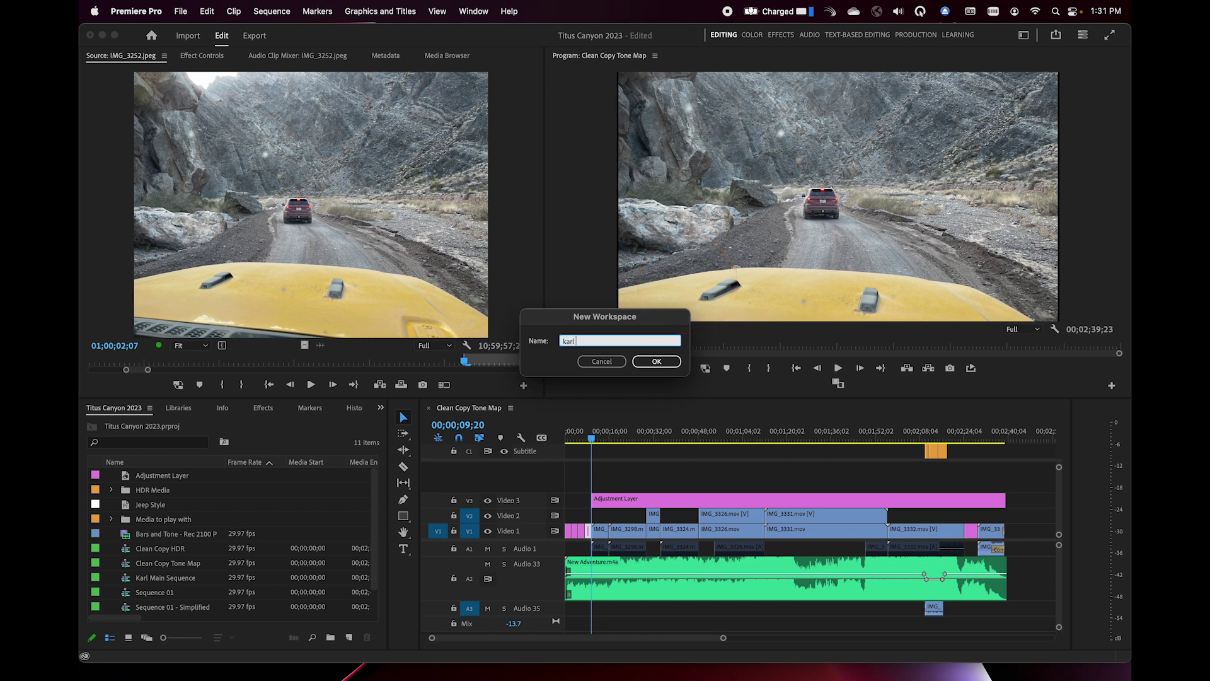
{"action": "left_click", "coordinate": [656, 362]}
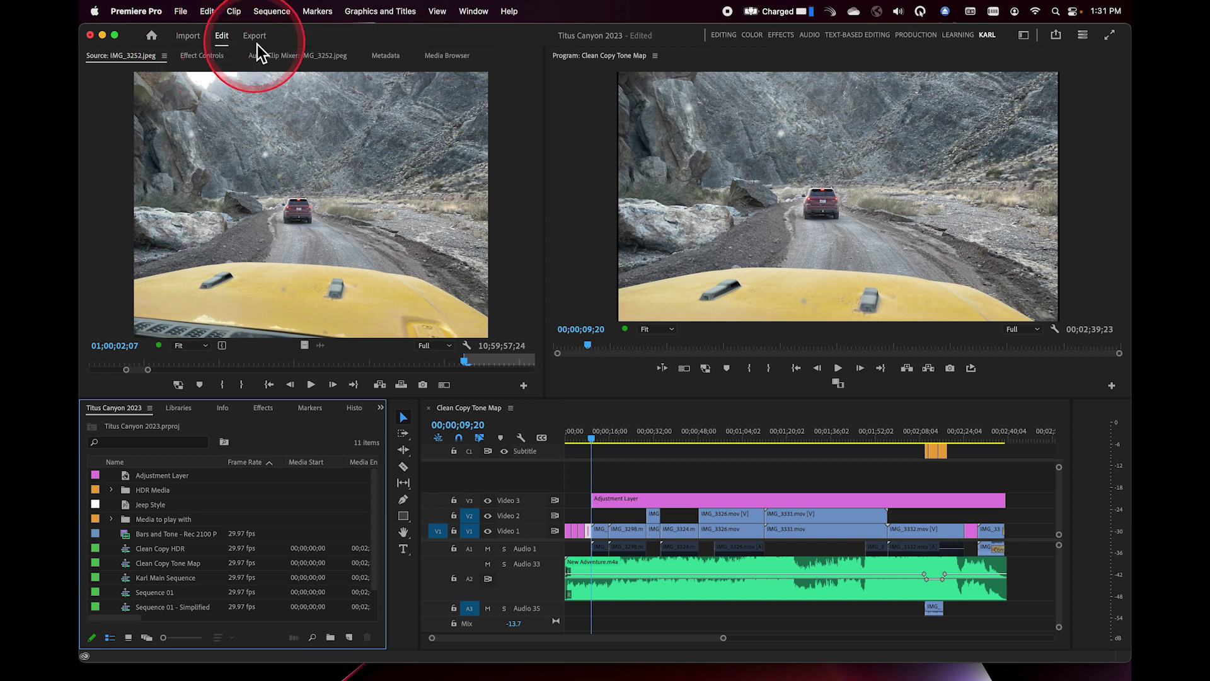
Step: Resize the workspace tab strip from its left divider, keeping EDITING through KARL visible
{"action": "left_click", "coordinate": [1024, 36]}
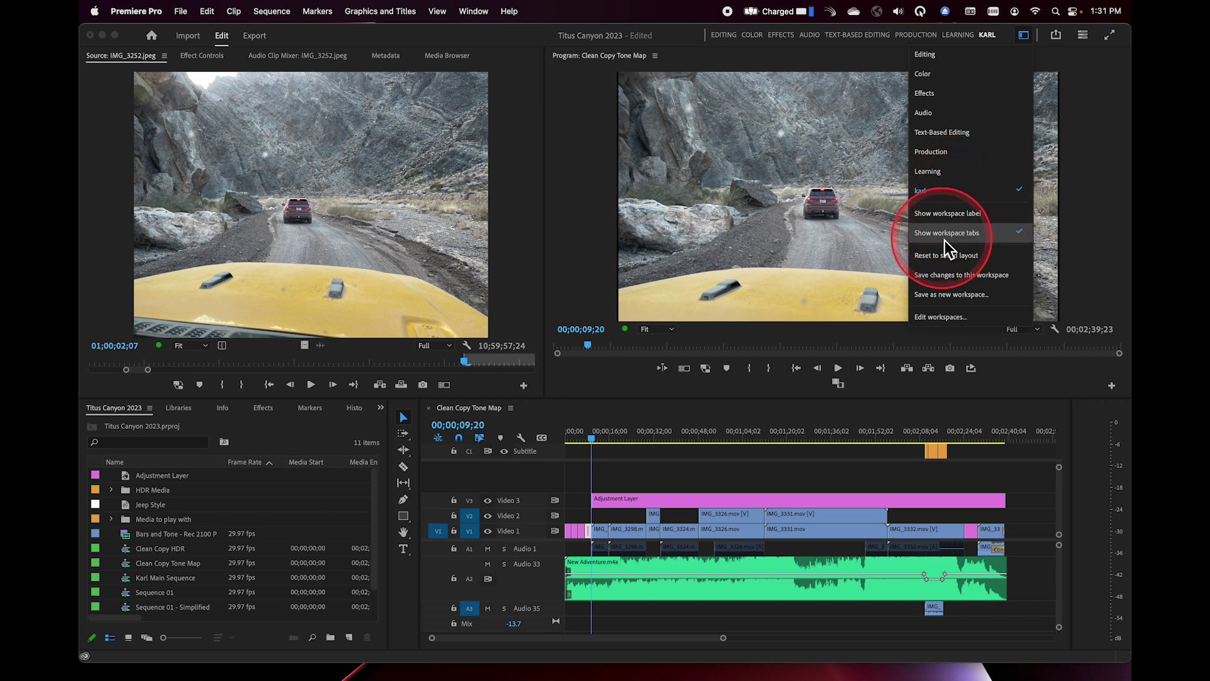
{"action": "left_click", "coordinate": [720, 42]}
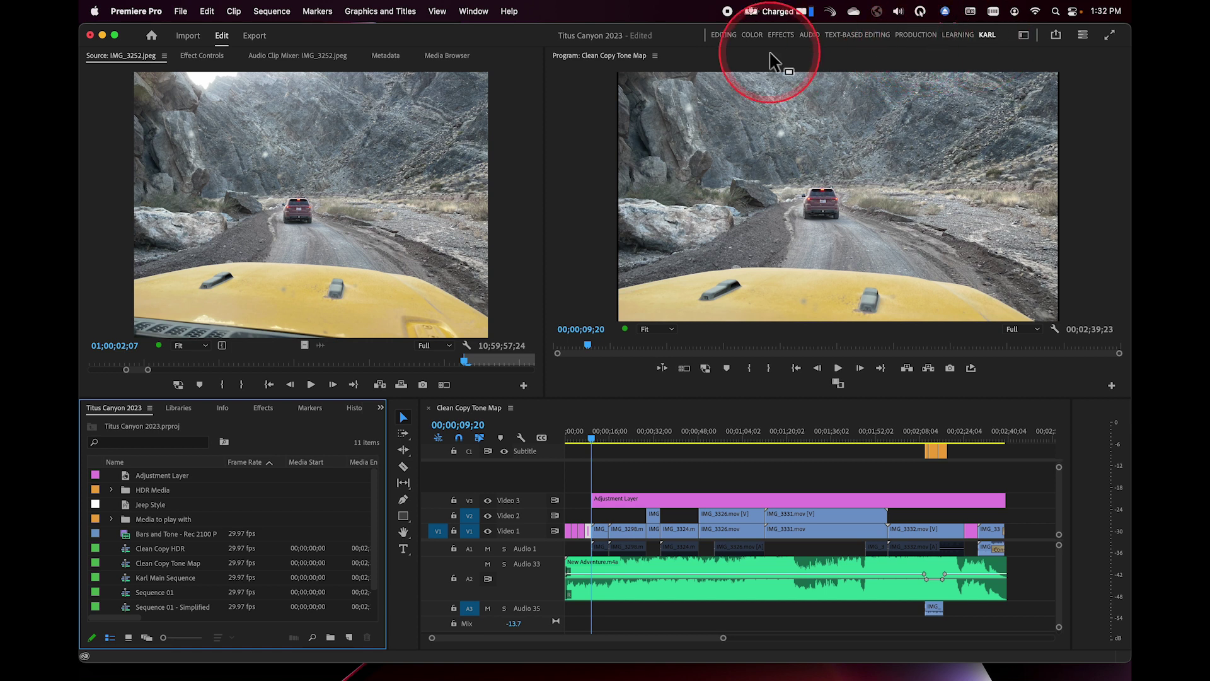
{"action": "left_click_drag", "start_coordinate": [711, 42], "coordinate": [686, 42]}
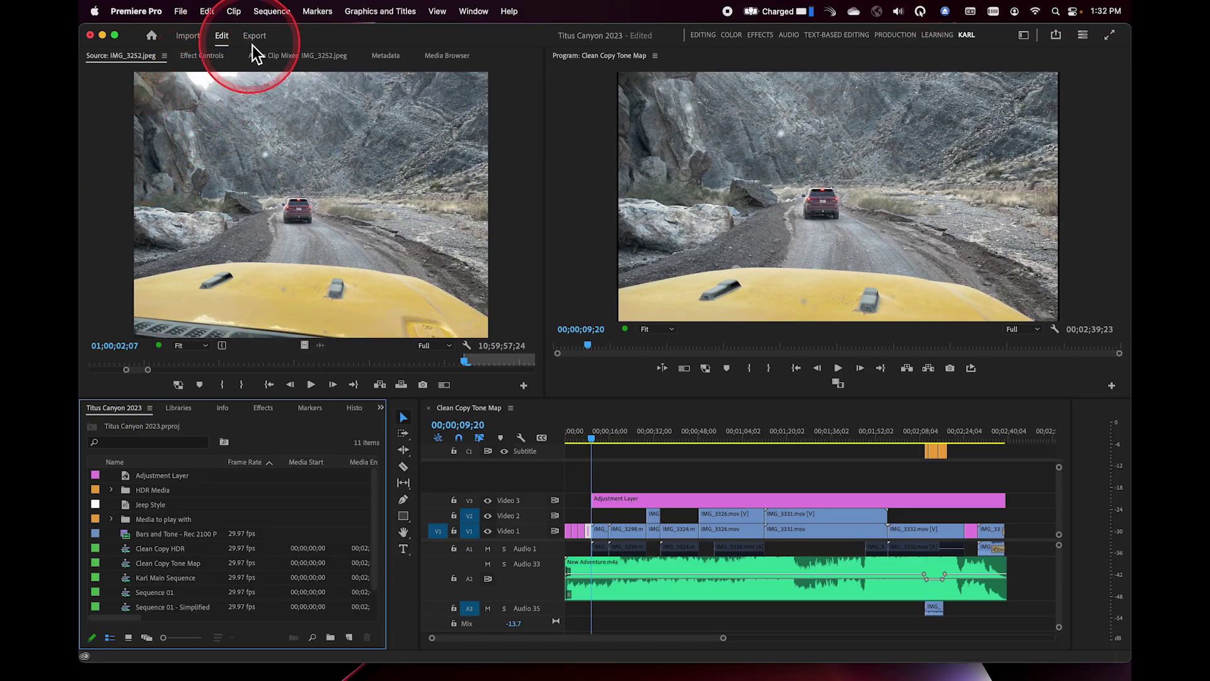
Step: Show the Audio Clip Mixer, put the playhead at 00;00;25;22, and undock the mixer
{"action": "left_click", "coordinate": [284, 57]}
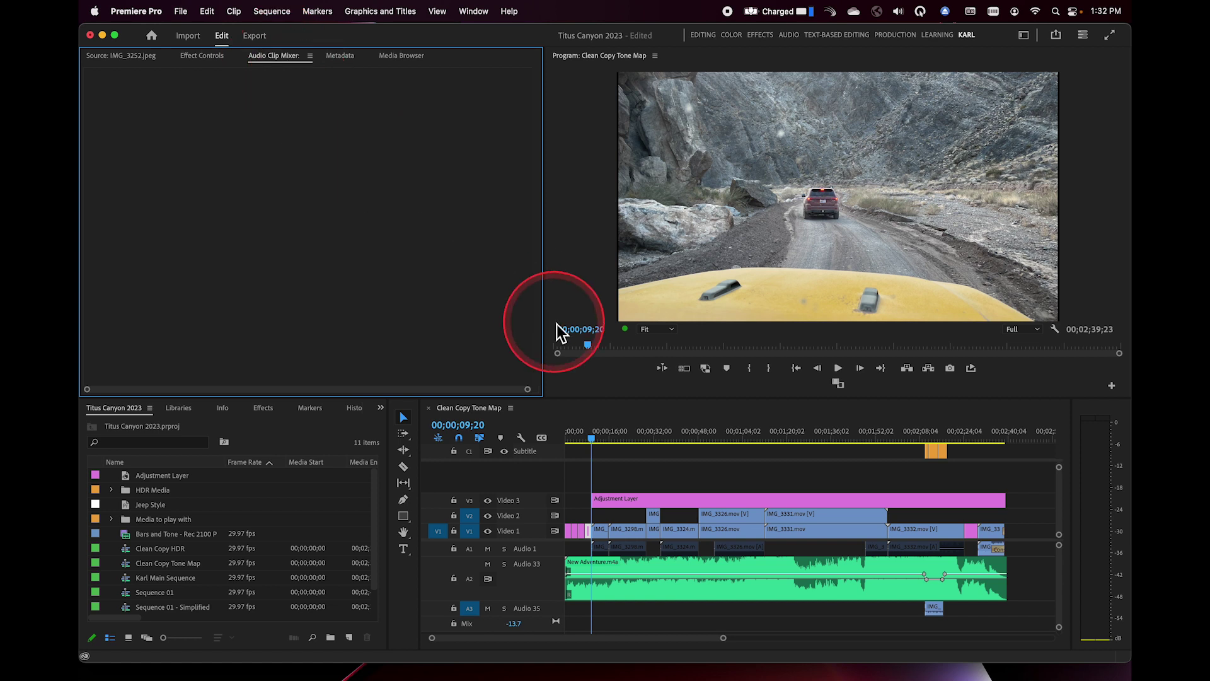
{"action": "left_click", "coordinate": [638, 431]}
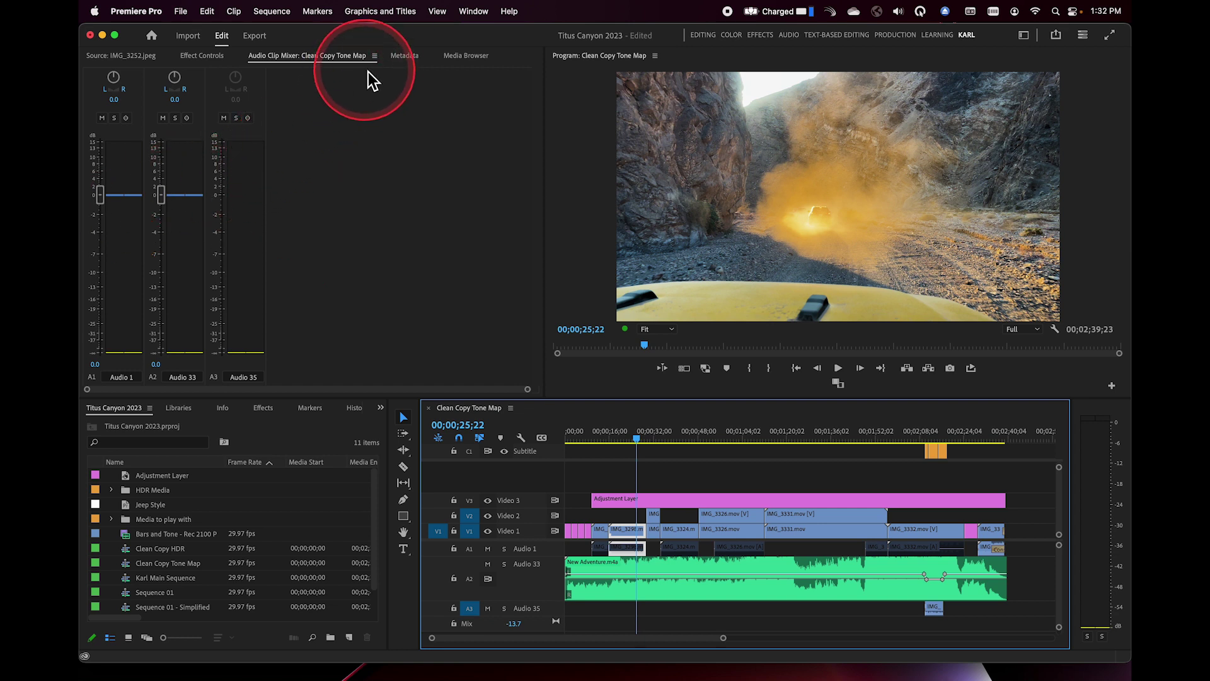
{"action": "left_click", "coordinate": [375, 56]}
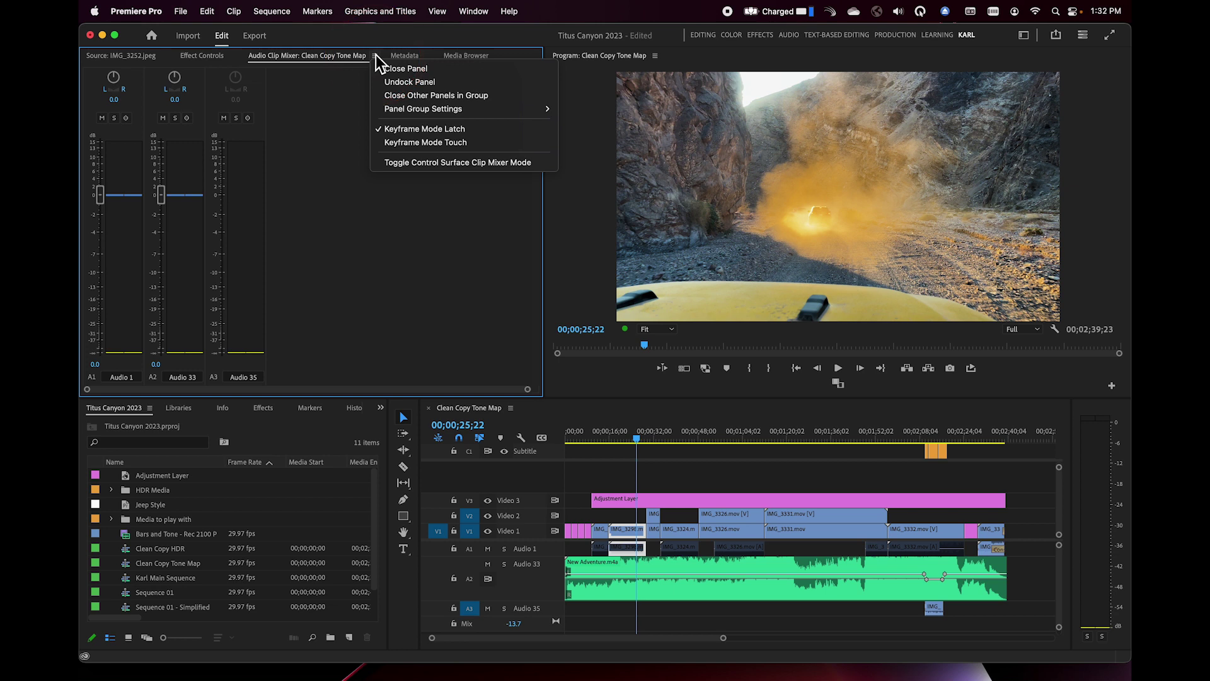
{"action": "left_click", "coordinate": [397, 82]}
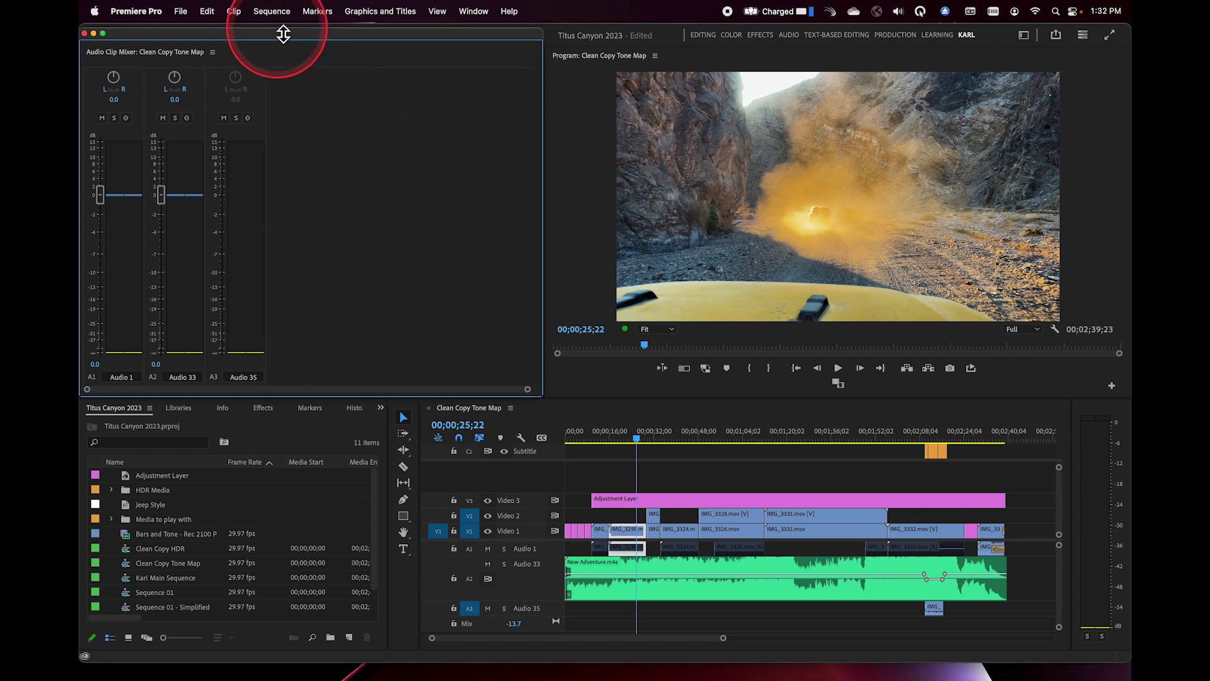
Step: Move the floating Audio Clip Mixer, re-dock it beside the Source monitor, and show the workspaces list
{"action": "left_click_drag", "start_coordinate": [282, 43], "coordinate": [527, 144]}
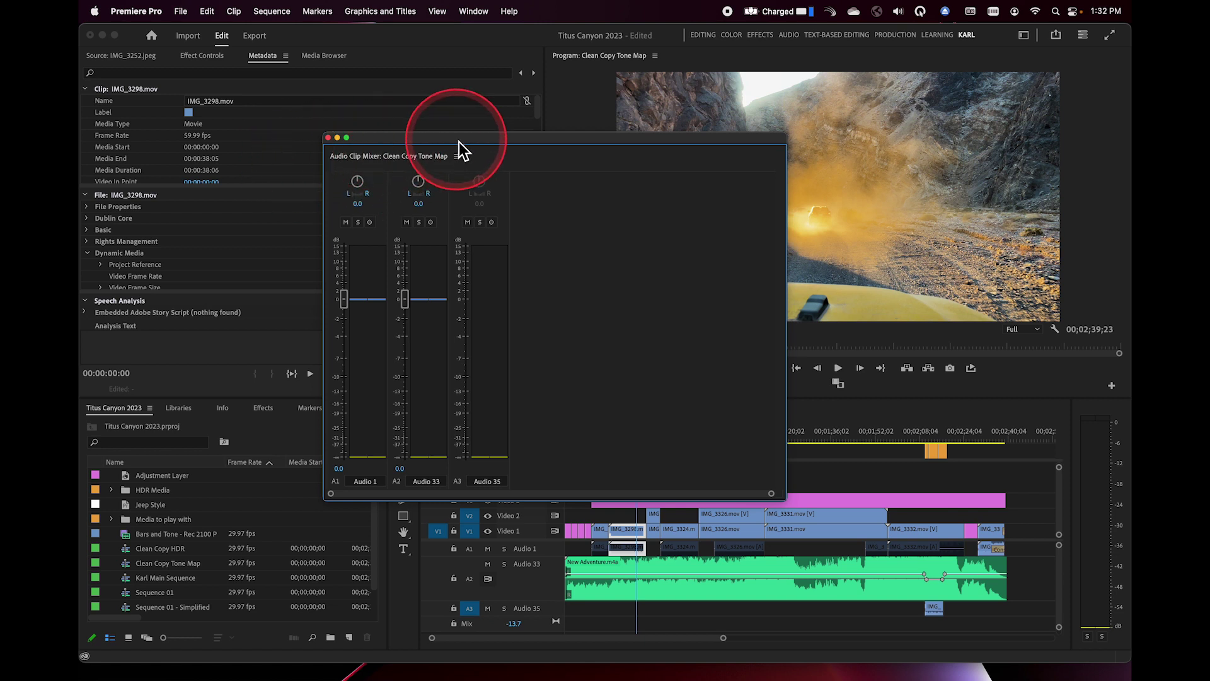
{"action": "left_click_drag", "start_coordinate": [461, 150], "coordinate": [395, 212]}
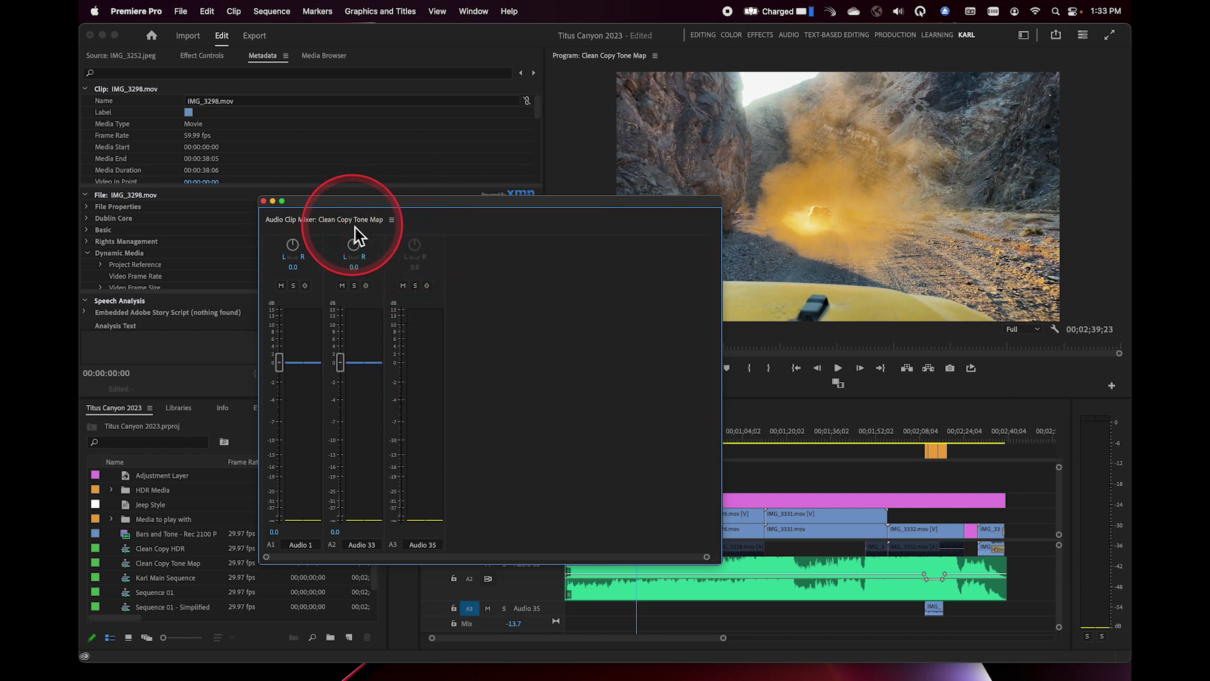
{"action": "left_click_drag", "start_coordinate": [316, 223], "coordinate": [225, 147]}
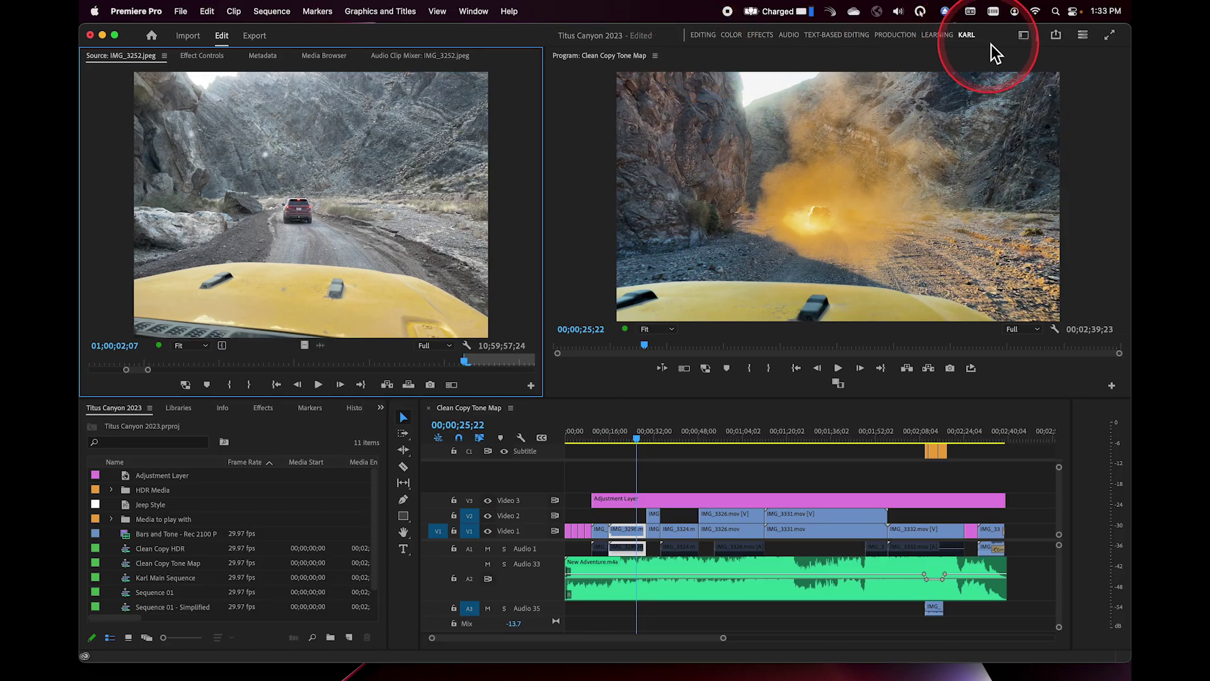
{"action": "left_click", "coordinate": [1026, 37]}
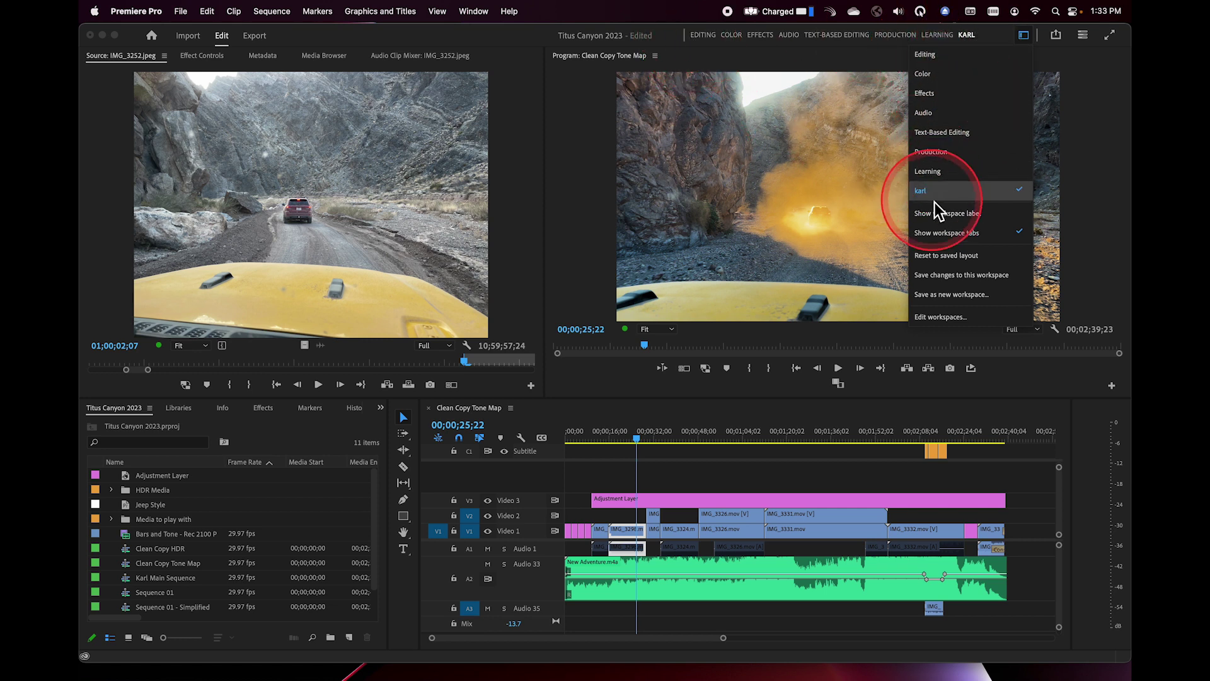
Step: Reorder the workspaces so karl is first and Learning is no longer shown
{"action": "left_click", "coordinate": [943, 319]}
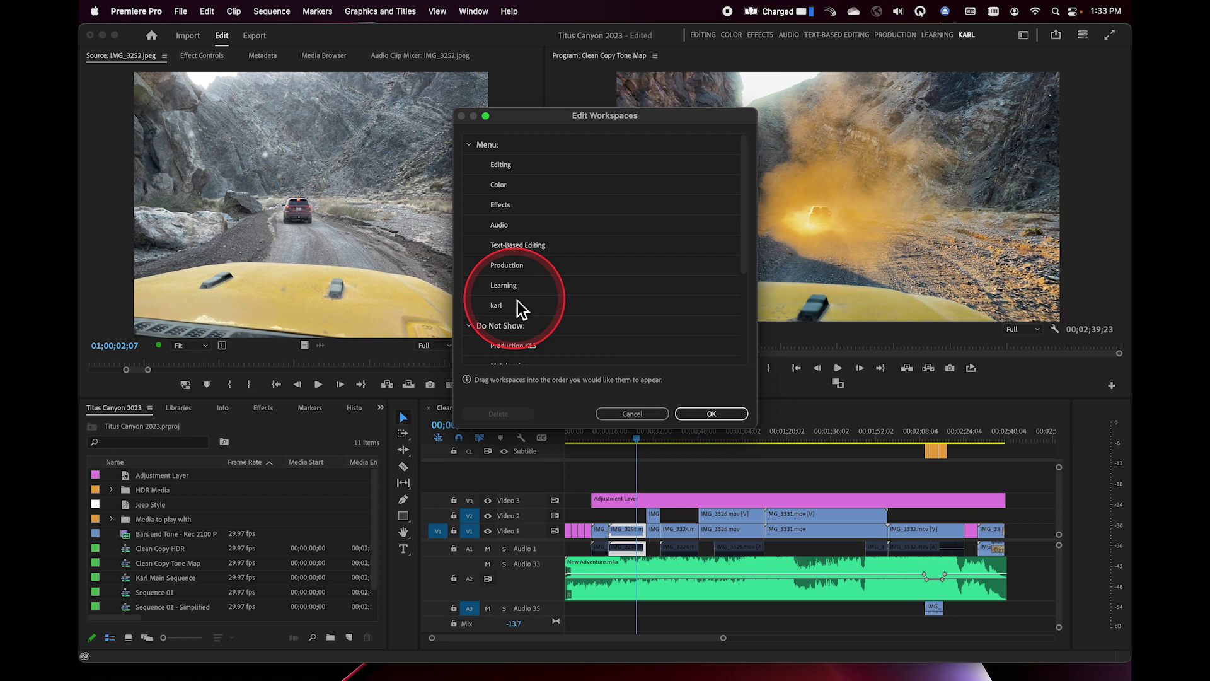
{"action": "scroll", "coordinate": [516, 297], "scroll_direction": "down", "scroll_amount": 1}
{"action": "scroll", "coordinate": [516, 297], "scroll_direction": "down", "scroll_amount": 5}
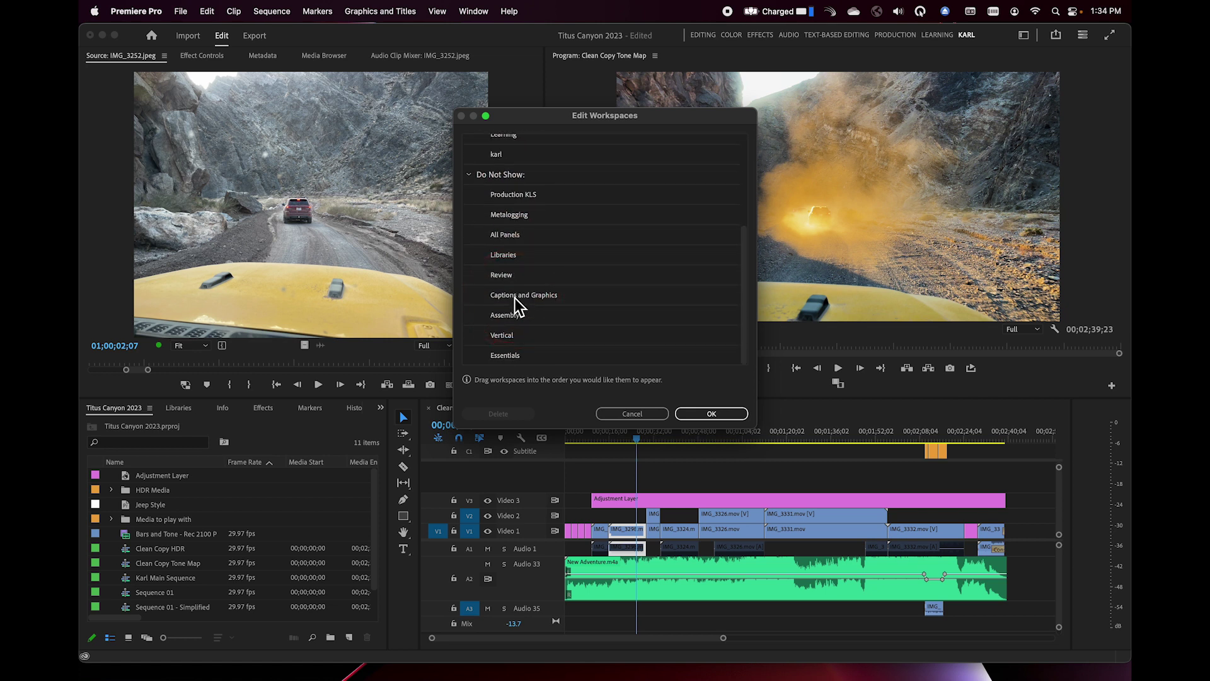
{"action": "left_click_drag", "start_coordinate": [516, 298], "coordinate": [586, 308]}
{"action": "scroll", "coordinate": [585, 307], "scroll_direction": "up", "scroll_amount": 4}
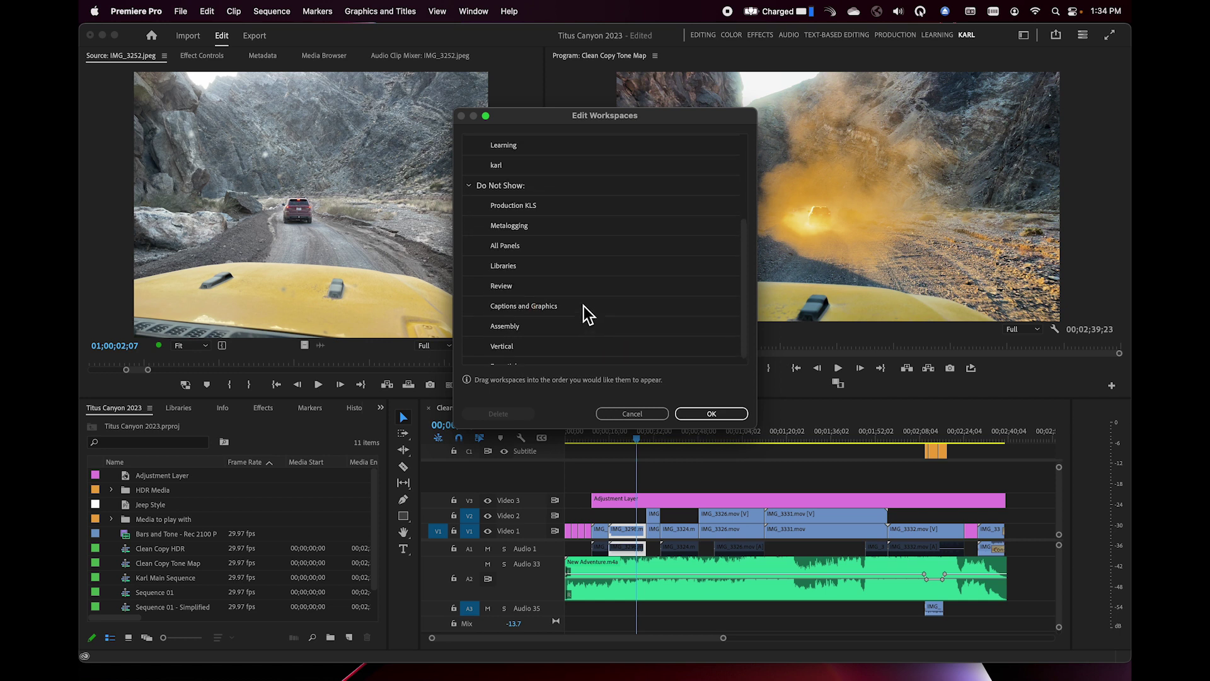
{"action": "scroll", "coordinate": [584, 305], "scroll_direction": "up", "scroll_amount": 2}
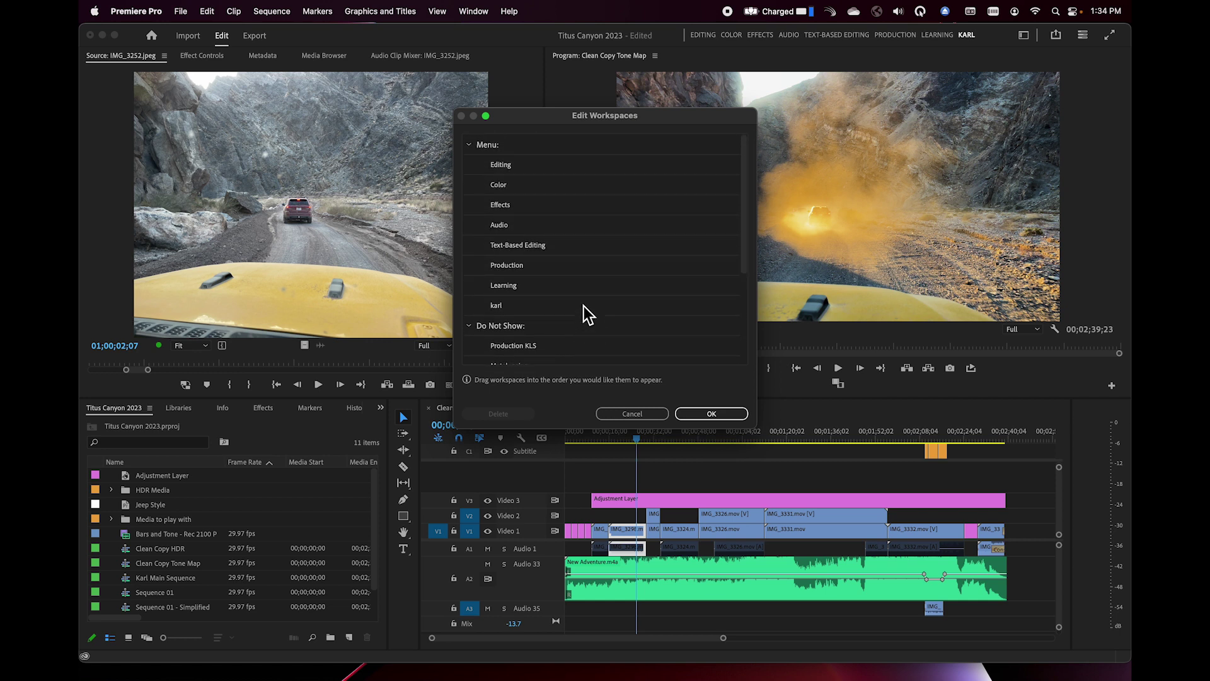
{"action": "mouse_move", "coordinate": [584, 305]}
{"action": "left_mouse_down"}
{"action": "mouse_move", "coordinate": [720, 103]}
{"action": "mouse_move", "coordinate": [603, 136]}
{"action": "mouse_move", "coordinate": [534, 341]}
{"action": "mouse_move", "coordinate": [508, 286]}
{"action": "mouse_move", "coordinate": [512, 338]}
{"action": "mouse_move", "coordinate": [500, 344]}
{"action": "mouse_move", "coordinate": [524, 337]}
{"action": "mouse_move", "coordinate": [495, 294]}
{"action": "mouse_move", "coordinate": [509, 159]}
{"action": "mouse_move", "coordinate": [501, 174]}
{"action": "left_mouse_up"}
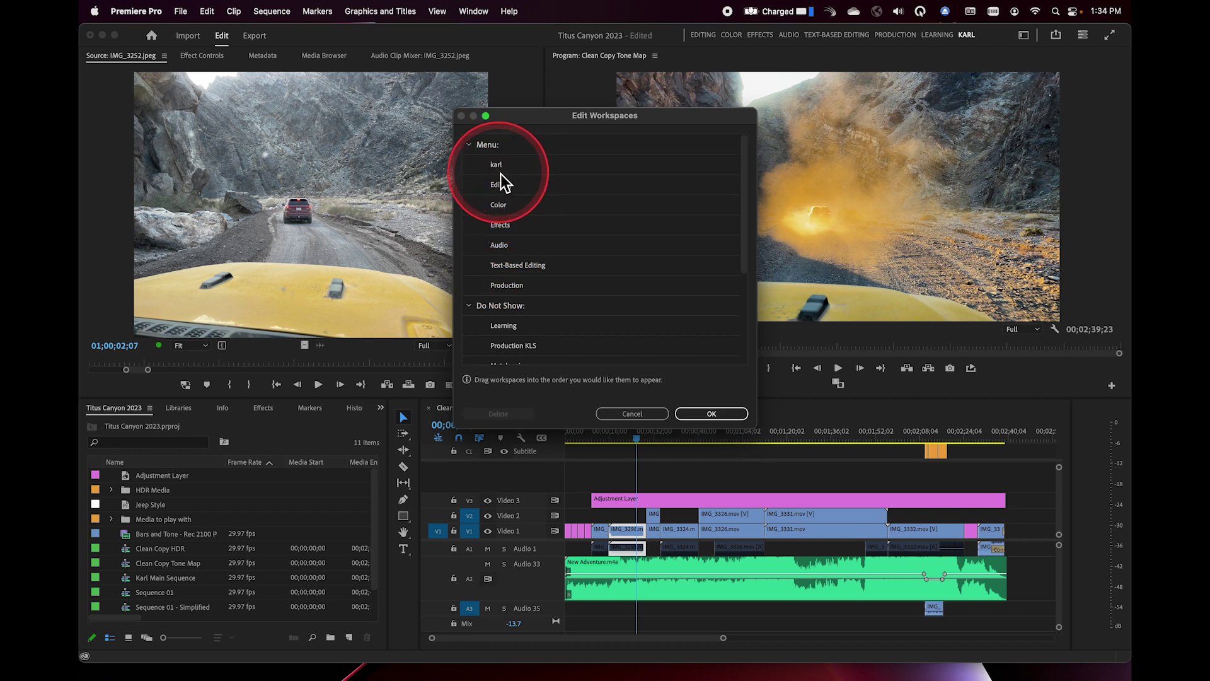
{"action": "left_click", "coordinate": [725, 416]}
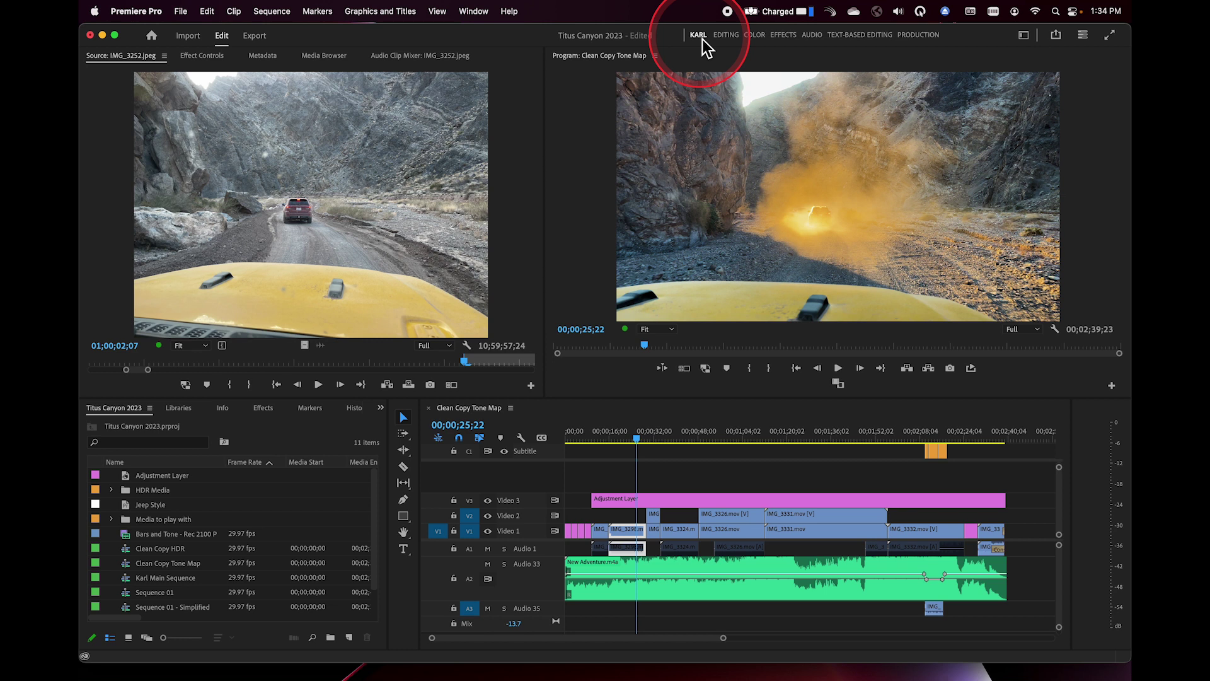
Step: Switch through the Effects and Audio workspaces to Text-Based Editing
{"action": "left_click_drag", "start_coordinate": [826, 32], "coordinate": [782, 38]}
{"action": "left_click", "coordinate": [781, 38]}
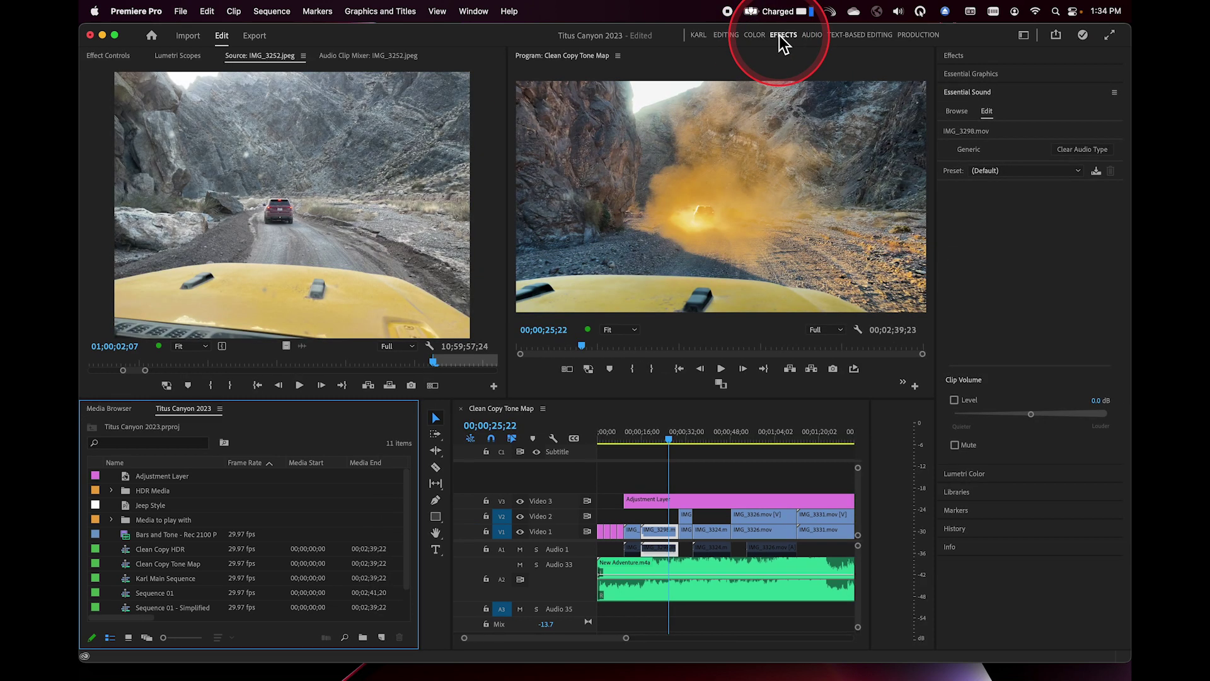
{"action": "left_click", "coordinate": [813, 37]}
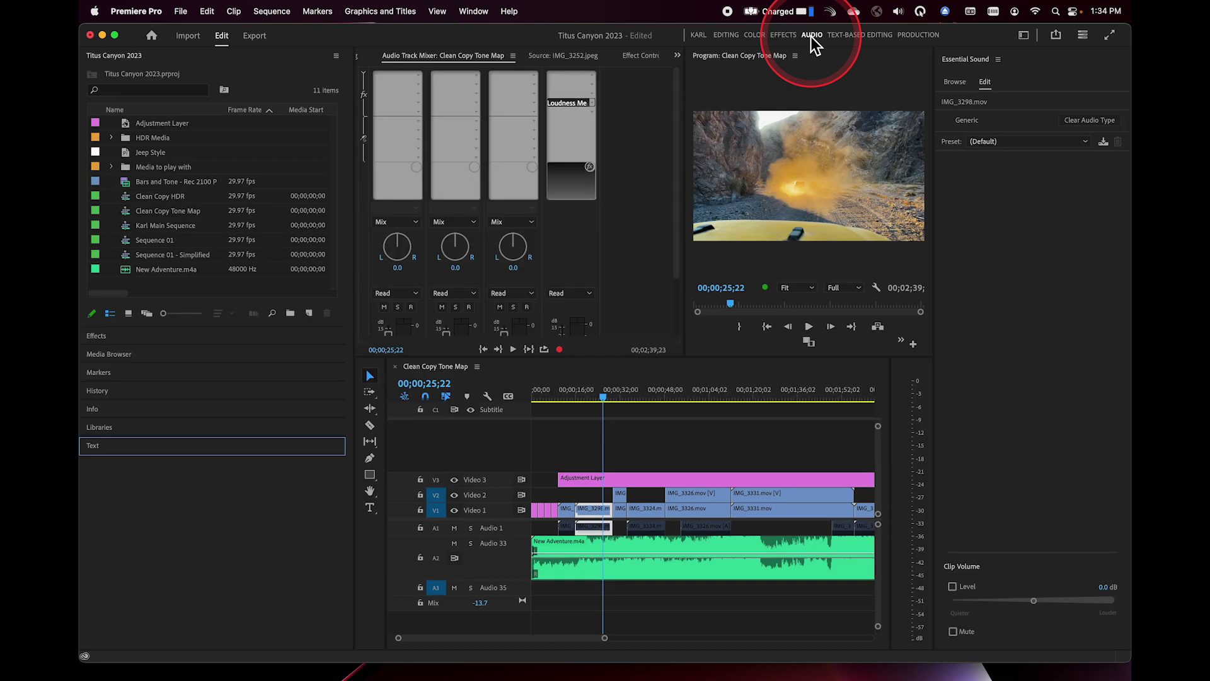
{"action": "left_click", "coordinate": [819, 39]}
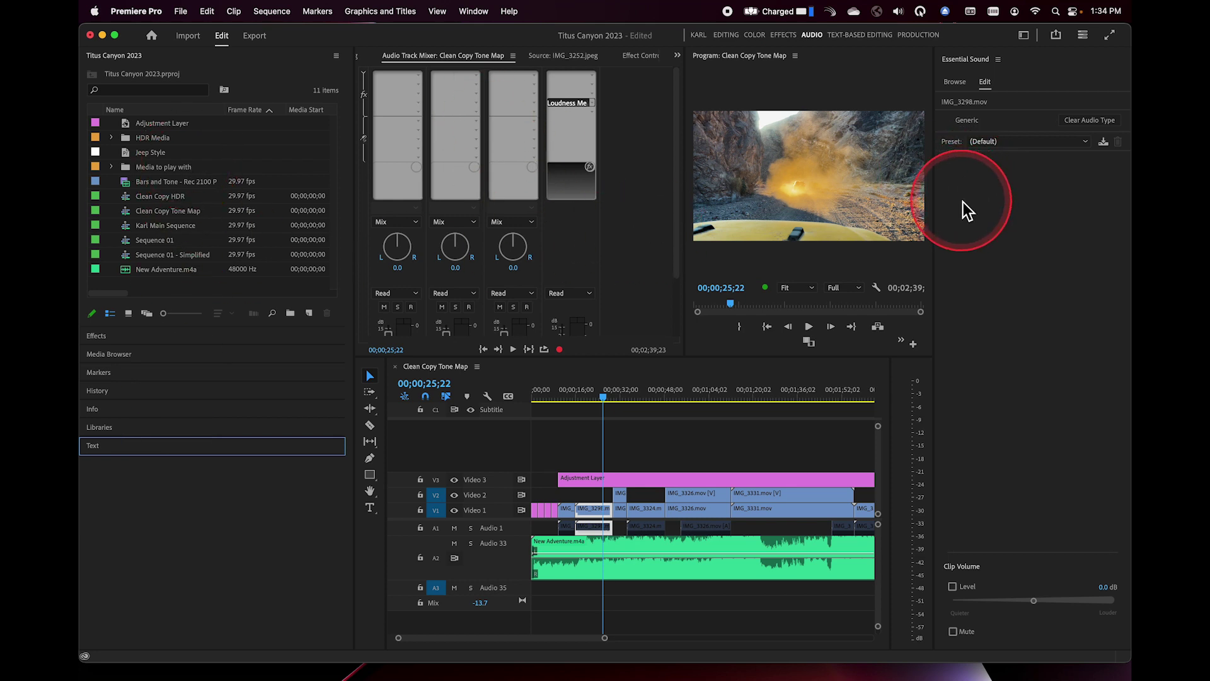
{"action": "left_click", "coordinate": [860, 36]}
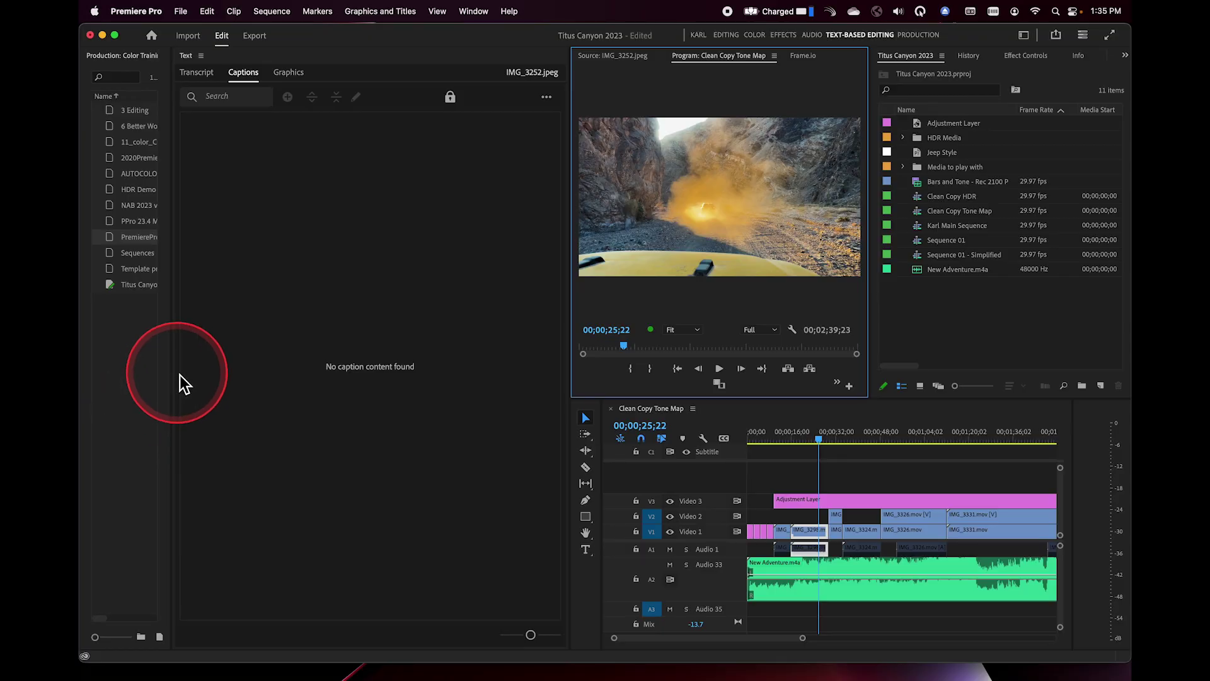
Step: Widen the Production panel to show full item names, then re-apply the Text-Based Editing workspace
{"action": "left_click_drag", "start_coordinate": [172, 380], "coordinate": [265, 382]}
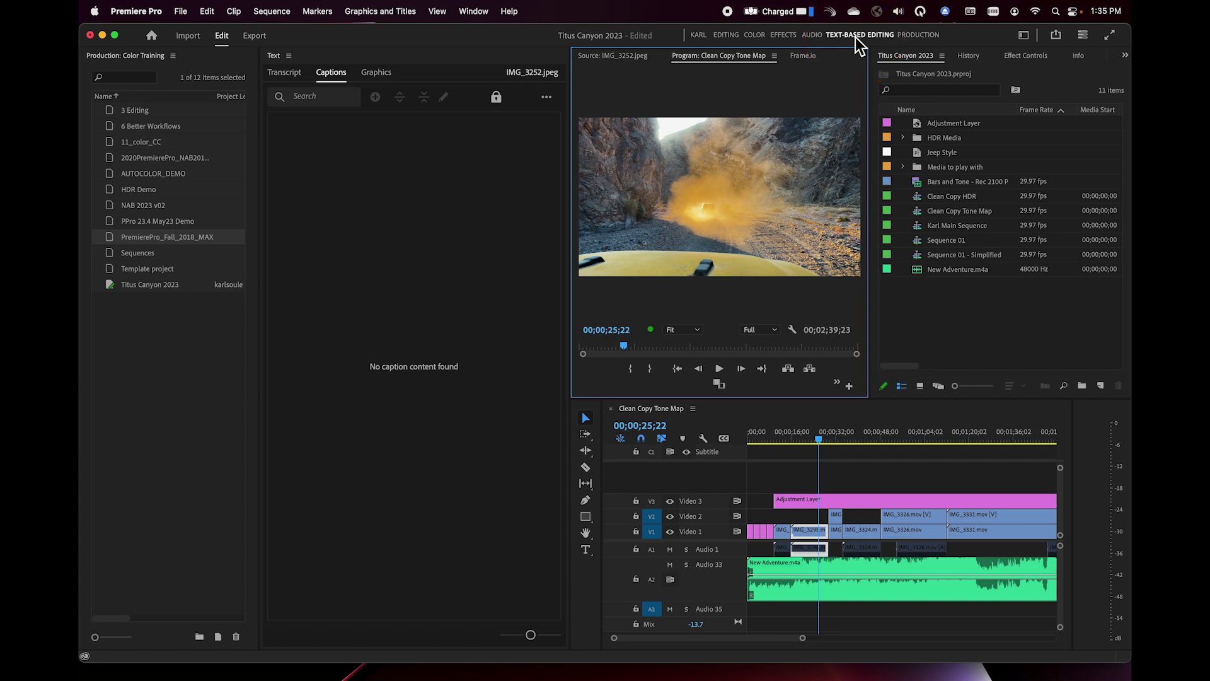
{"action": "left_click", "coordinate": [856, 36]}
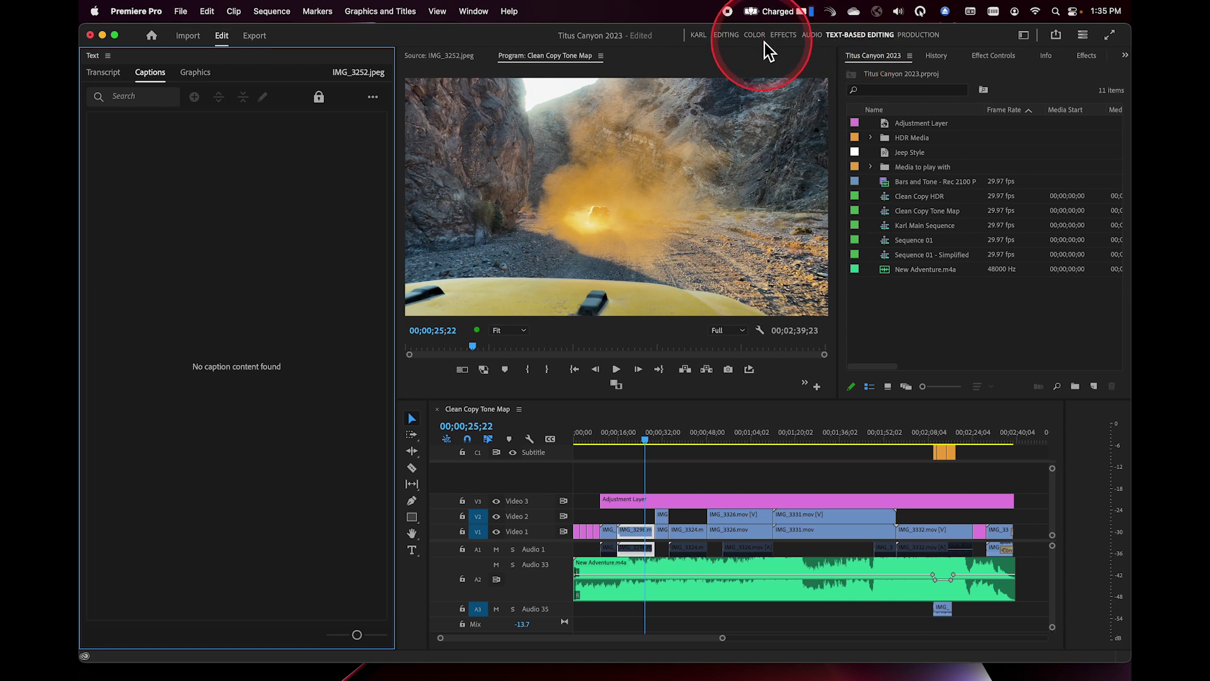
{"action": "left_click", "coordinate": [471, 12]}
Step: Reset Text-Based Editing to its saved layout, then switch to the Editing workspace
{"action": "mouse_move", "coordinate": [474, 33]}
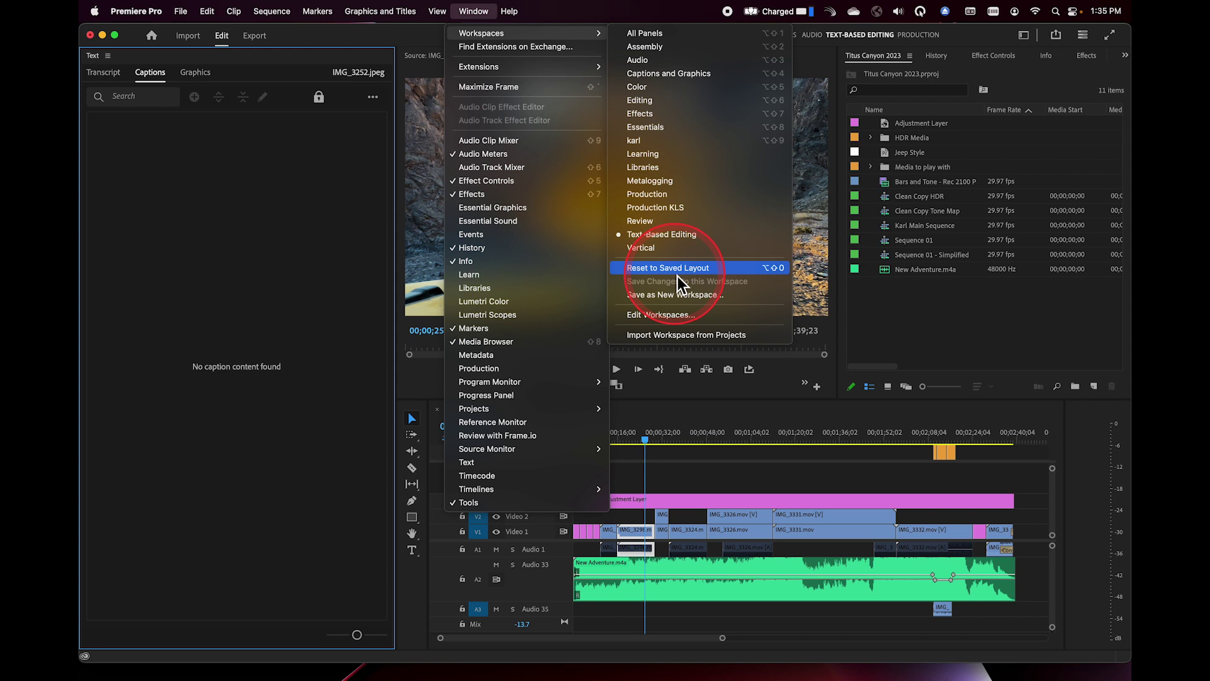
{"action": "left_click", "coordinate": [877, 33]}
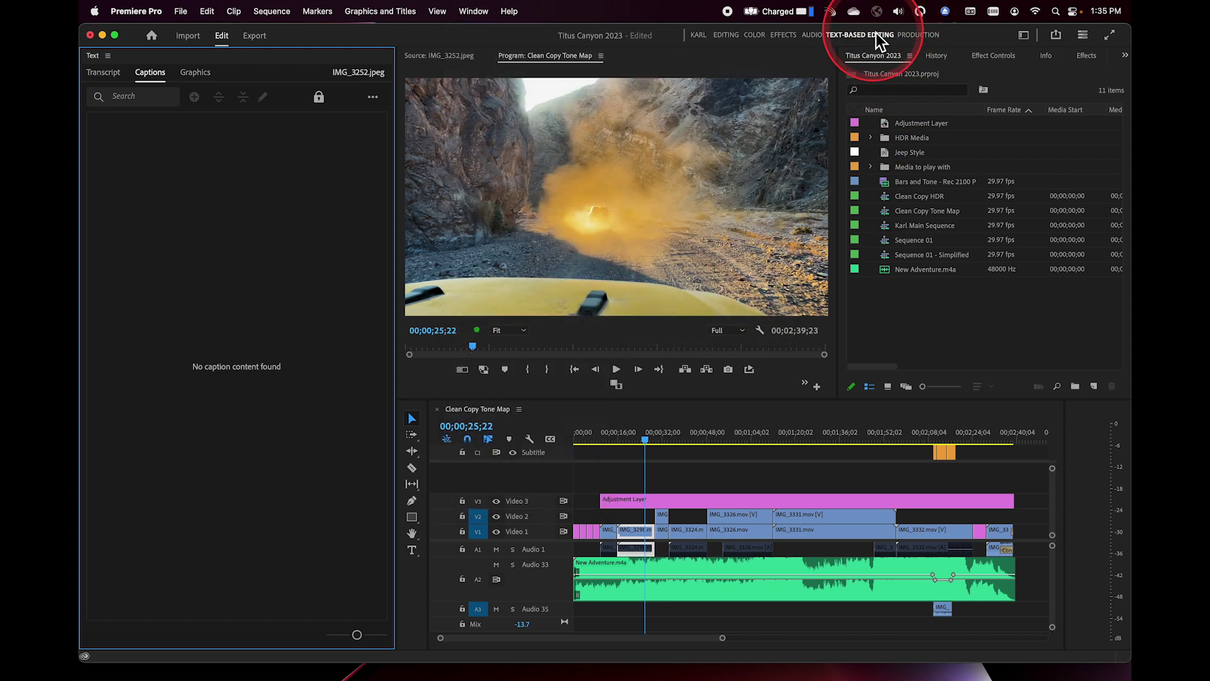
{"action": "left_click", "coordinate": [726, 35]}
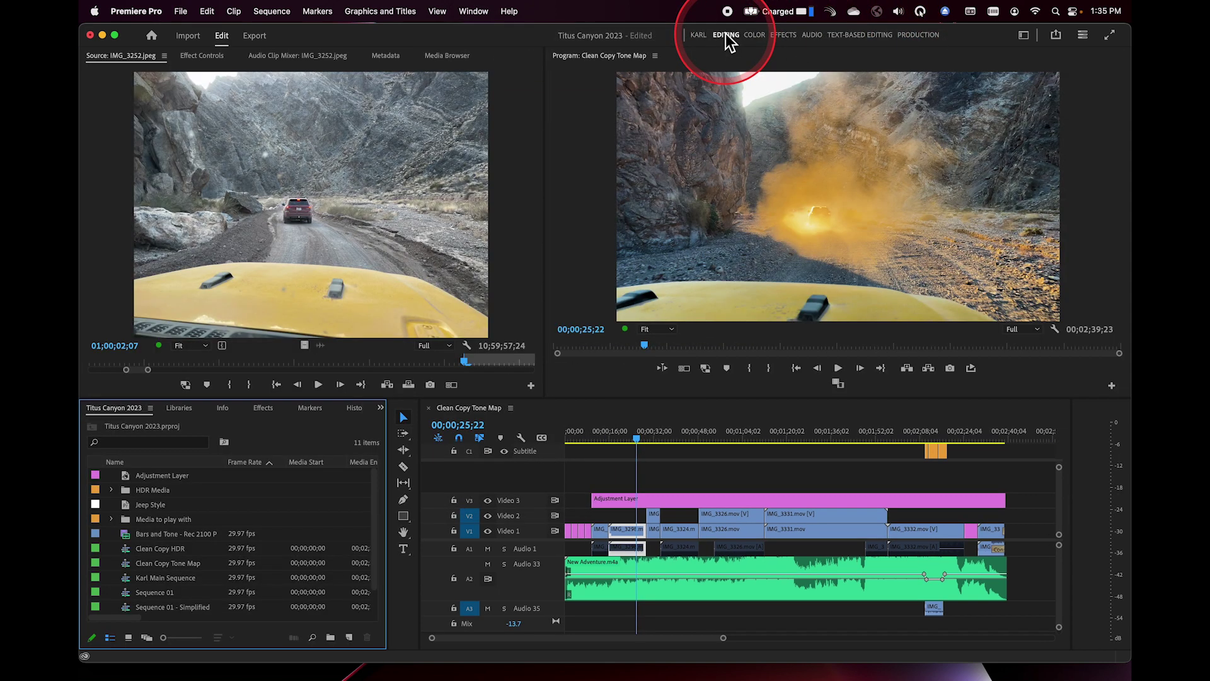